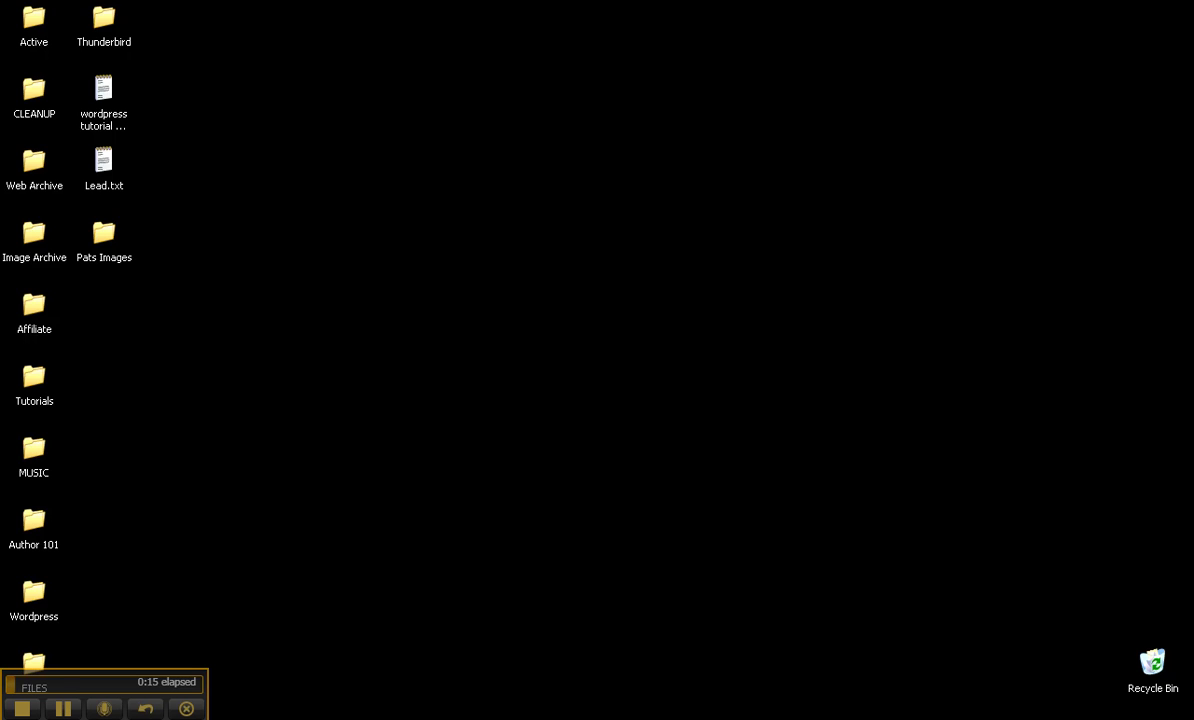
# Bring up the photography site's WordPress admin dashboard and expand the Posts menu
pyautogui.hotkey('alt', 'Tab')
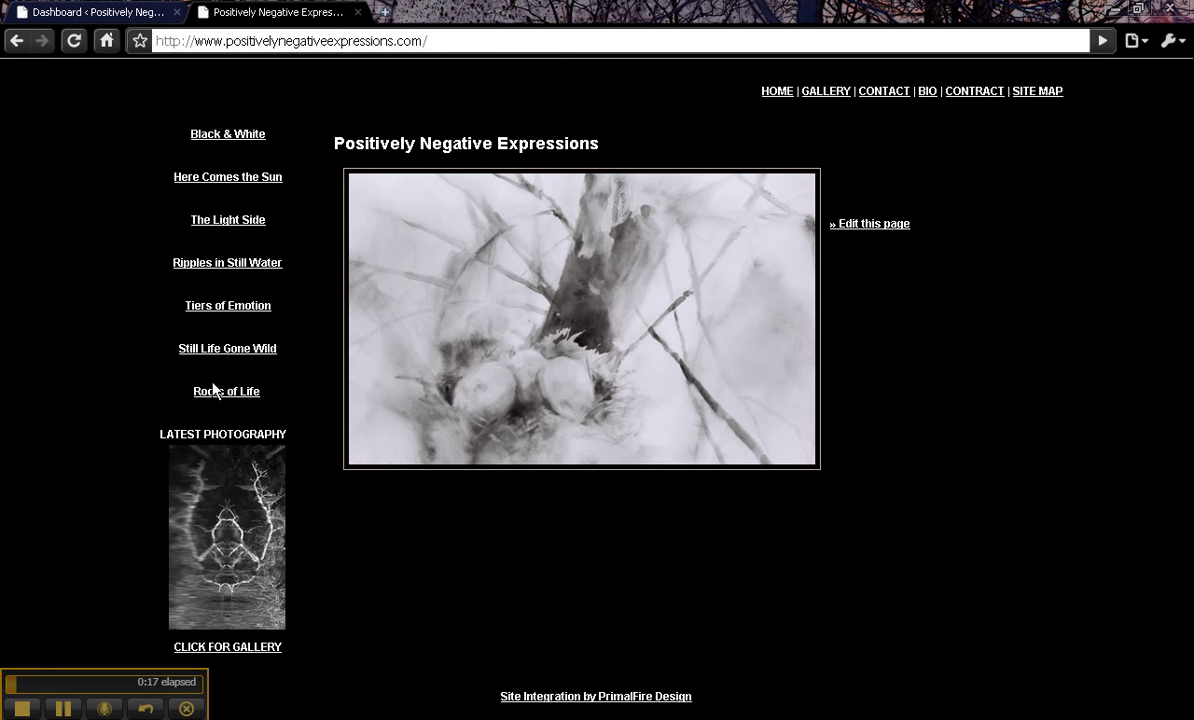
pyautogui.click(78, 8)
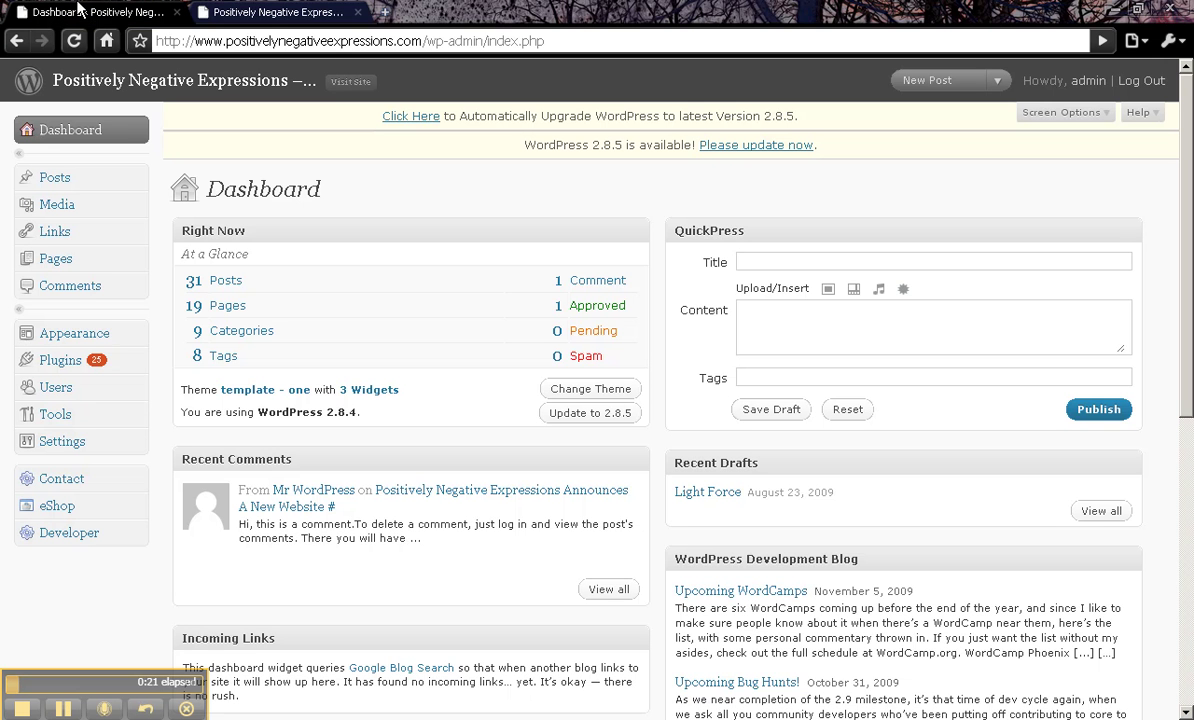
pyautogui.click(140, 177)
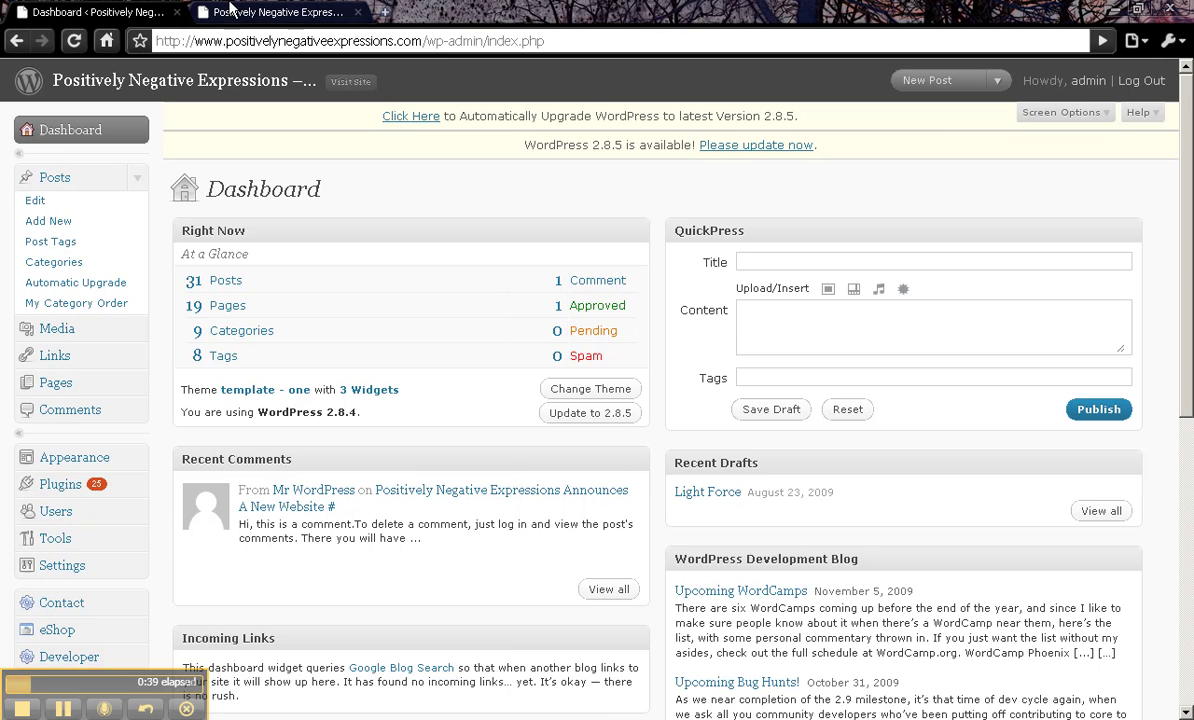
# Review the live gallery's Birth of Light post, then return to the admin dashboard
pyautogui.click(275, 12)
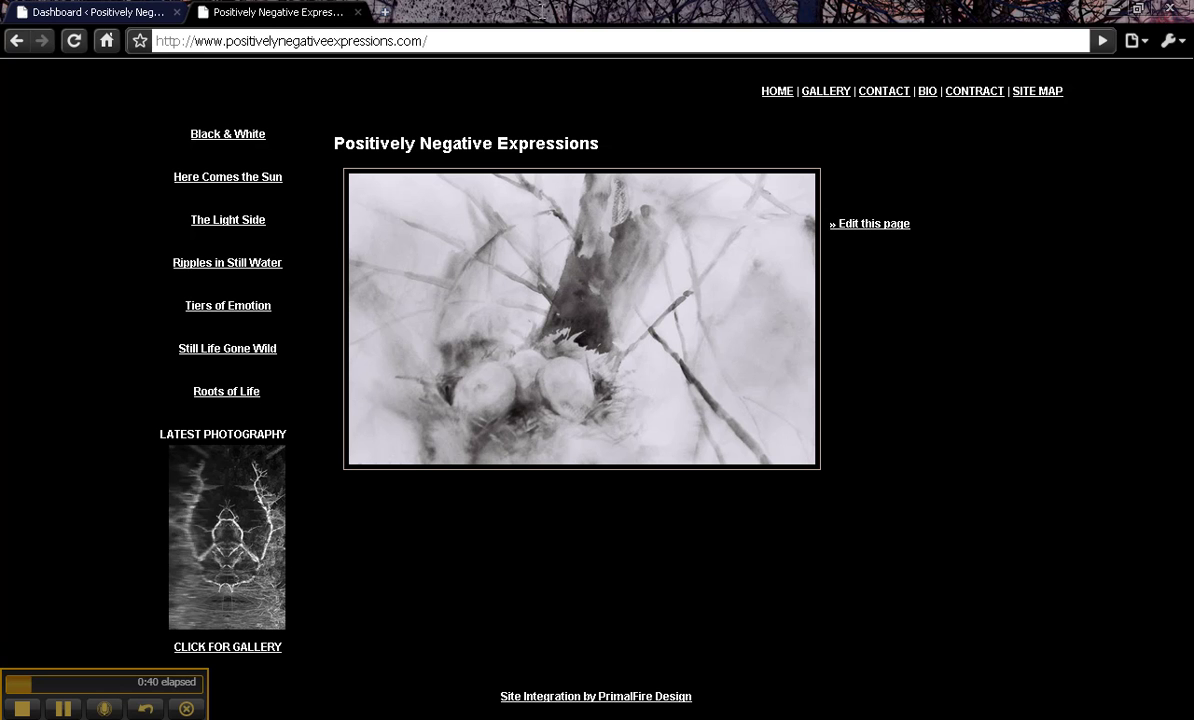
pyautogui.click(824, 94)
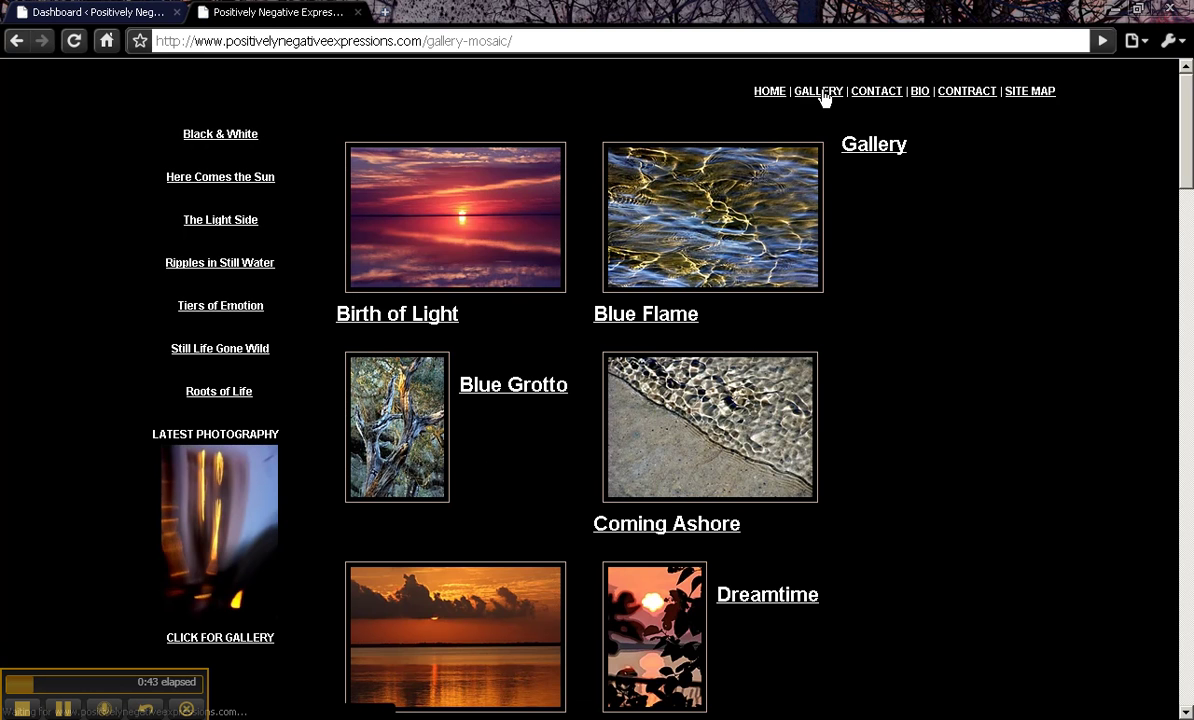
pyautogui.scroll(-2, 895, 325)
pyautogui.scroll(2, 904, 385)
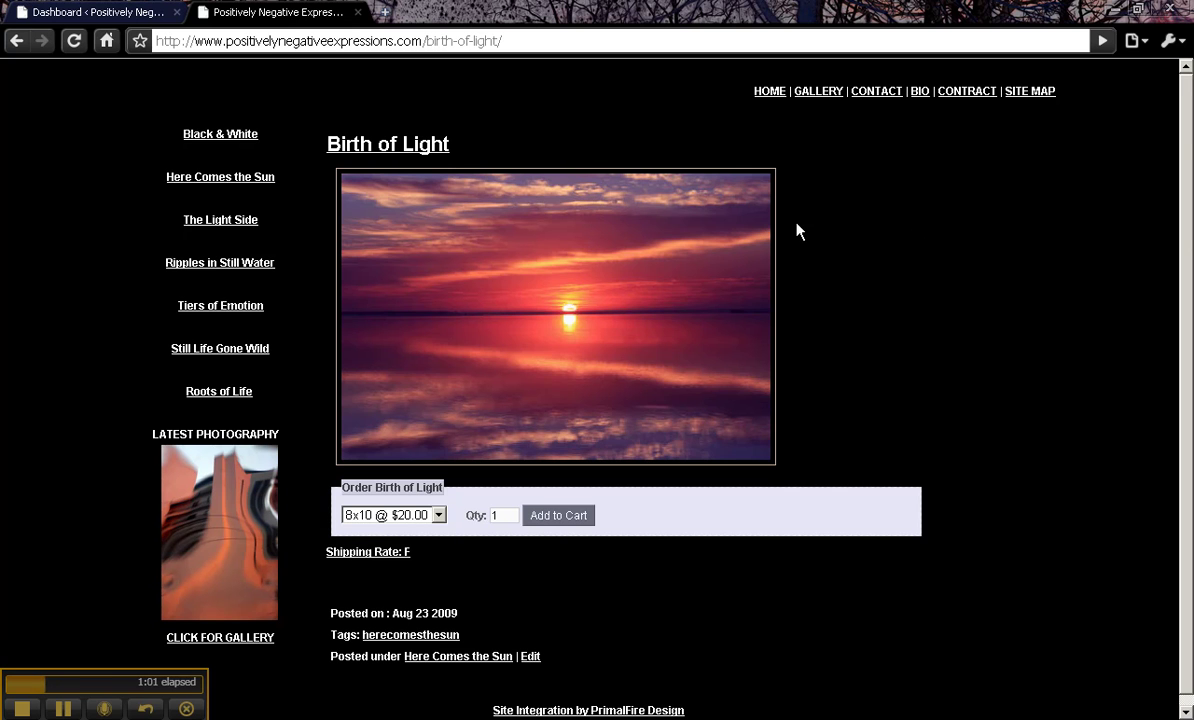
pyautogui.click(135, 16)
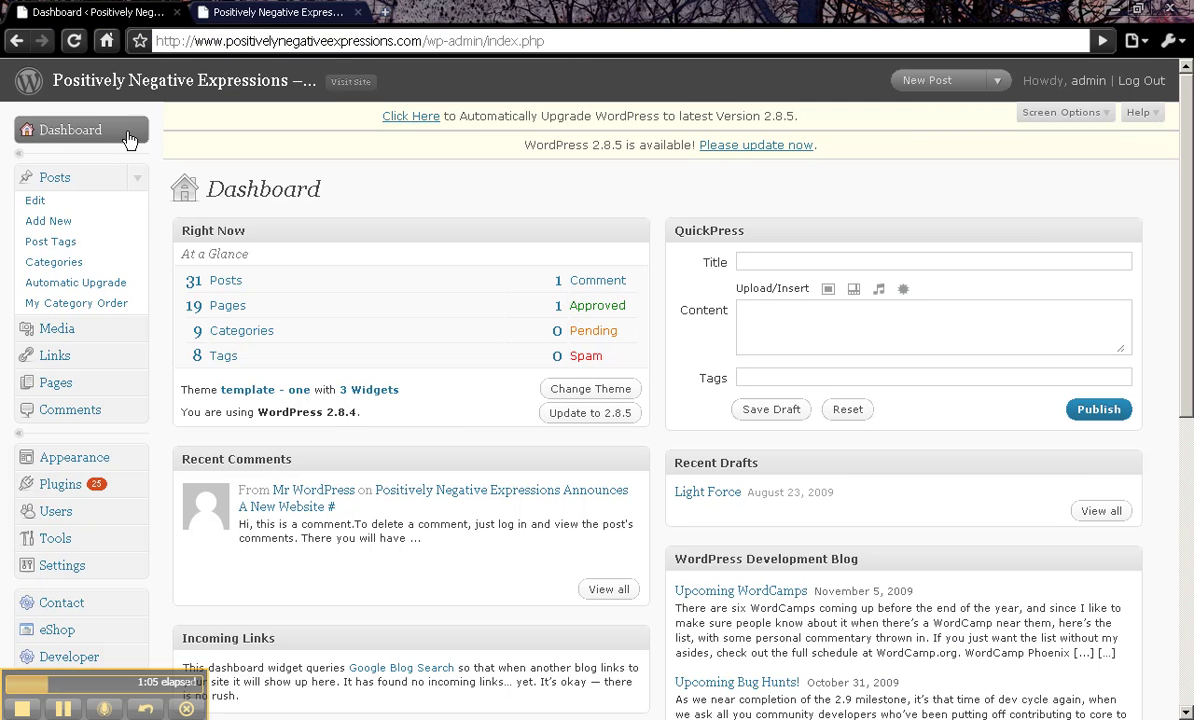
# Start a new post titled 'Threads of Life'
pyautogui.click(58, 224)
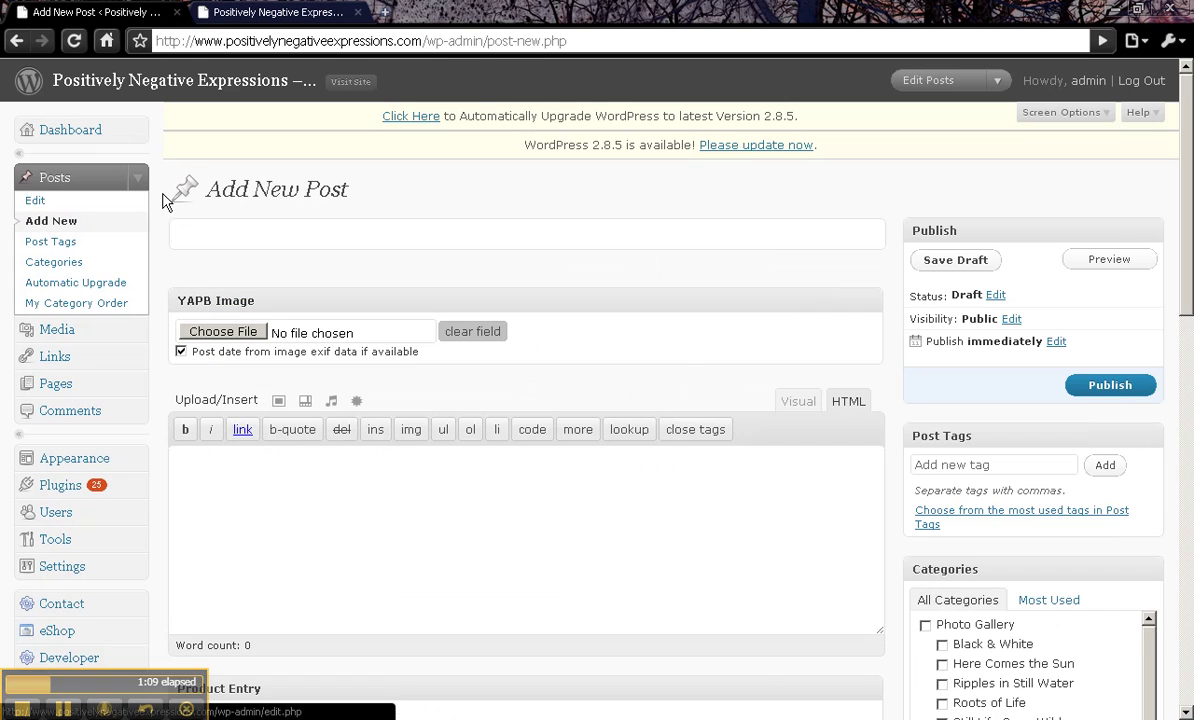
pyautogui.click(300, 233)
pyautogui.write('Thre')
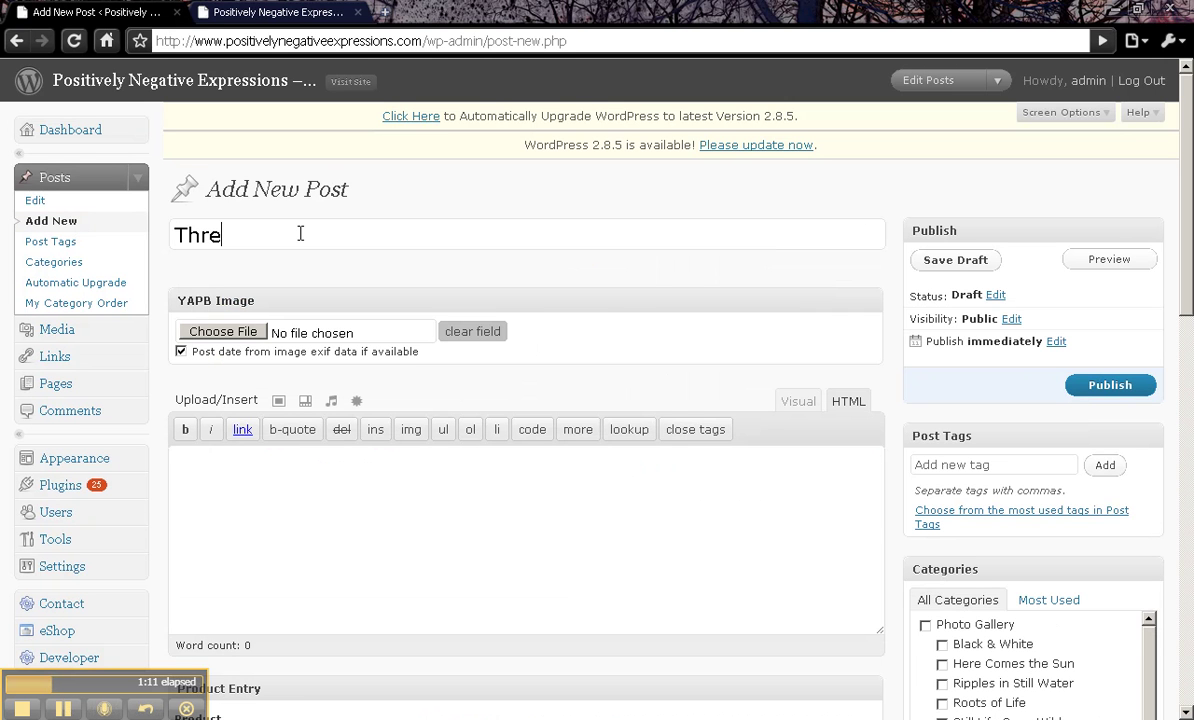
pyautogui.write('ads of Life')
# Attach img_threadsoflife.jpg as the post's image
pyautogui.click(226, 330)
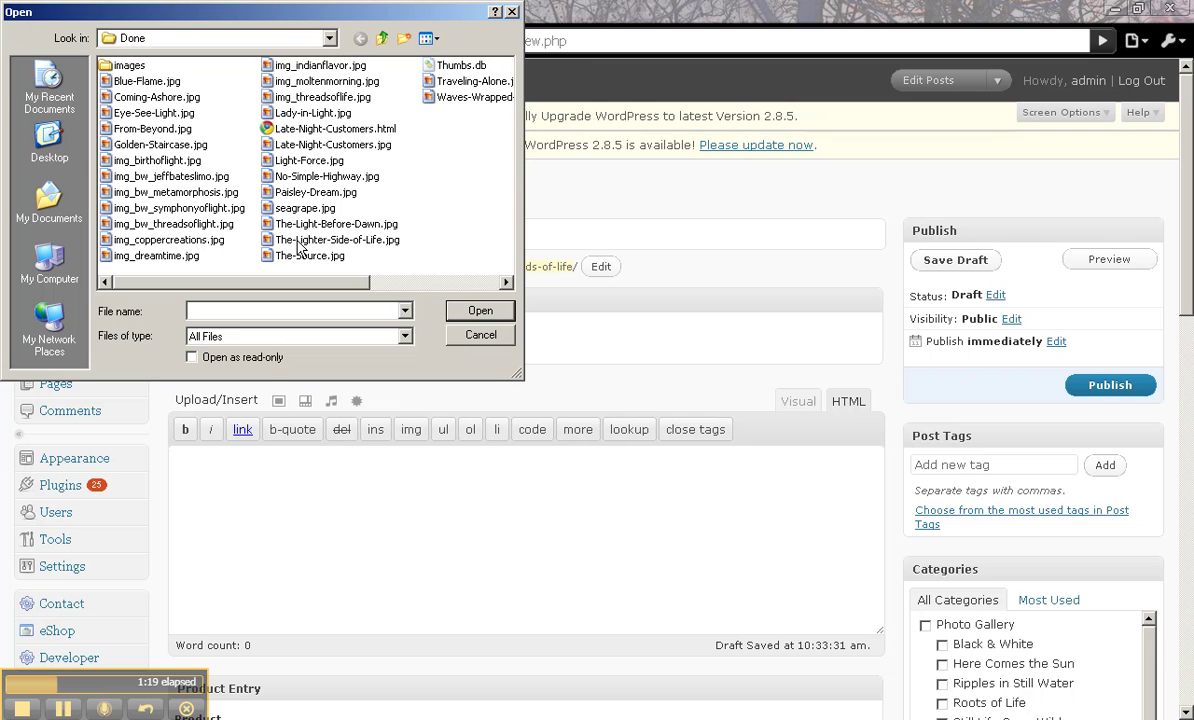
pyautogui.click(305, 95)
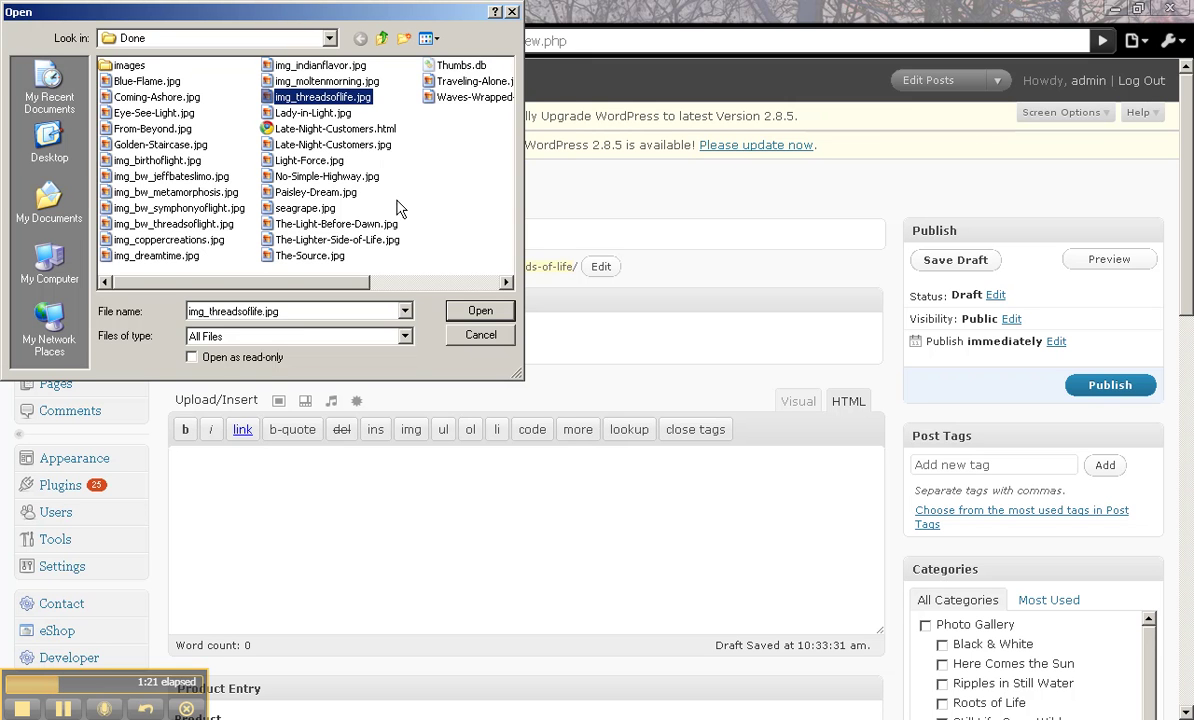
pyautogui.click(466, 305)
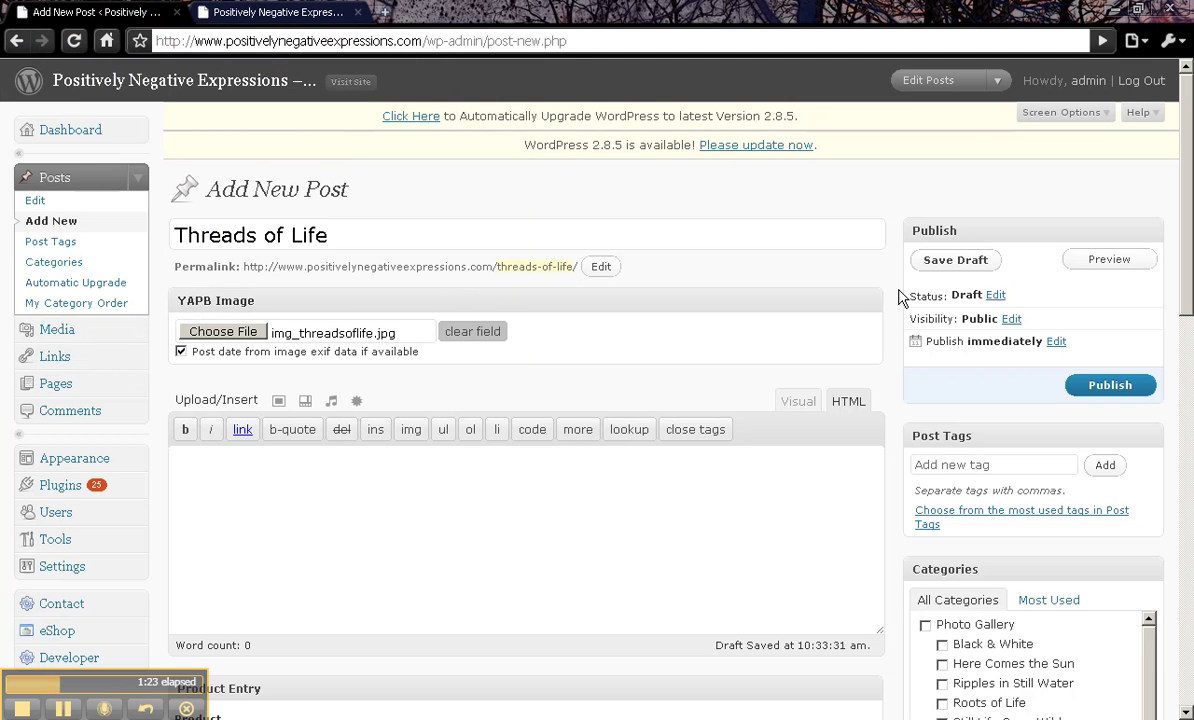
pyautogui.scroll(-2, 899, 323)
# Enter product SKU 'Print' and description 'Threads of Life'
pyautogui.scroll(-4, 899, 323)
pyautogui.scroll(-2, 900, 333)
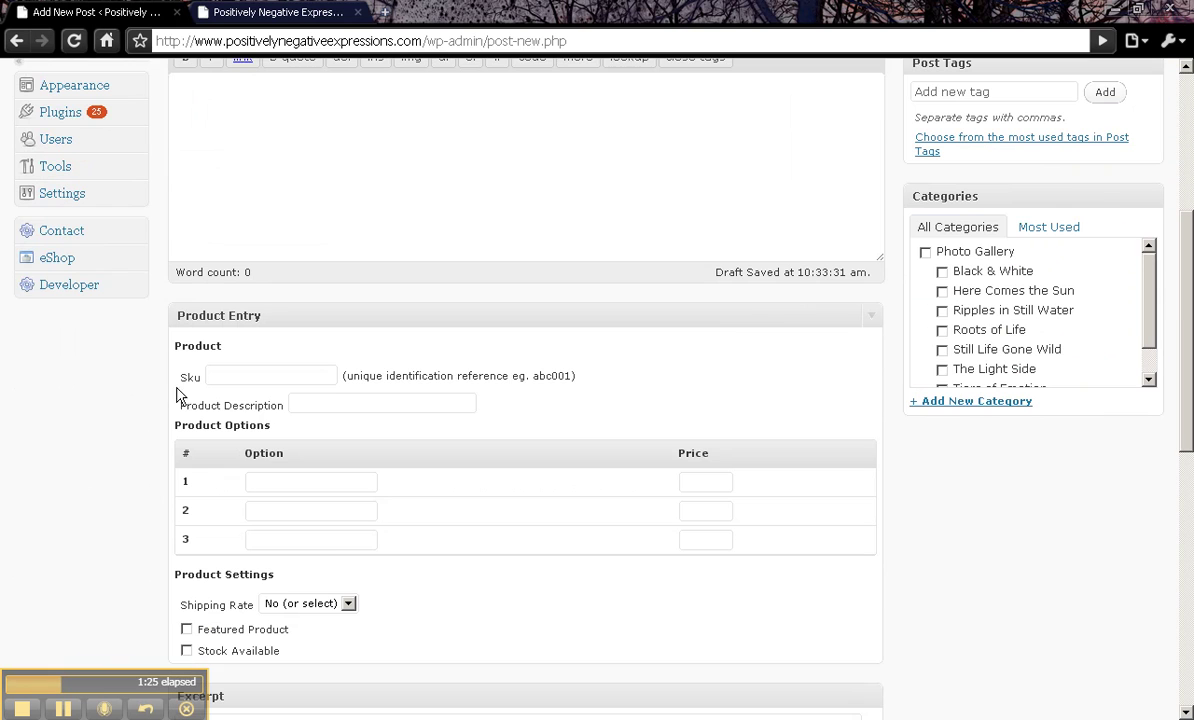
pyautogui.click(250, 373)
pyautogui.write('Print')
pyautogui.press('Tab')
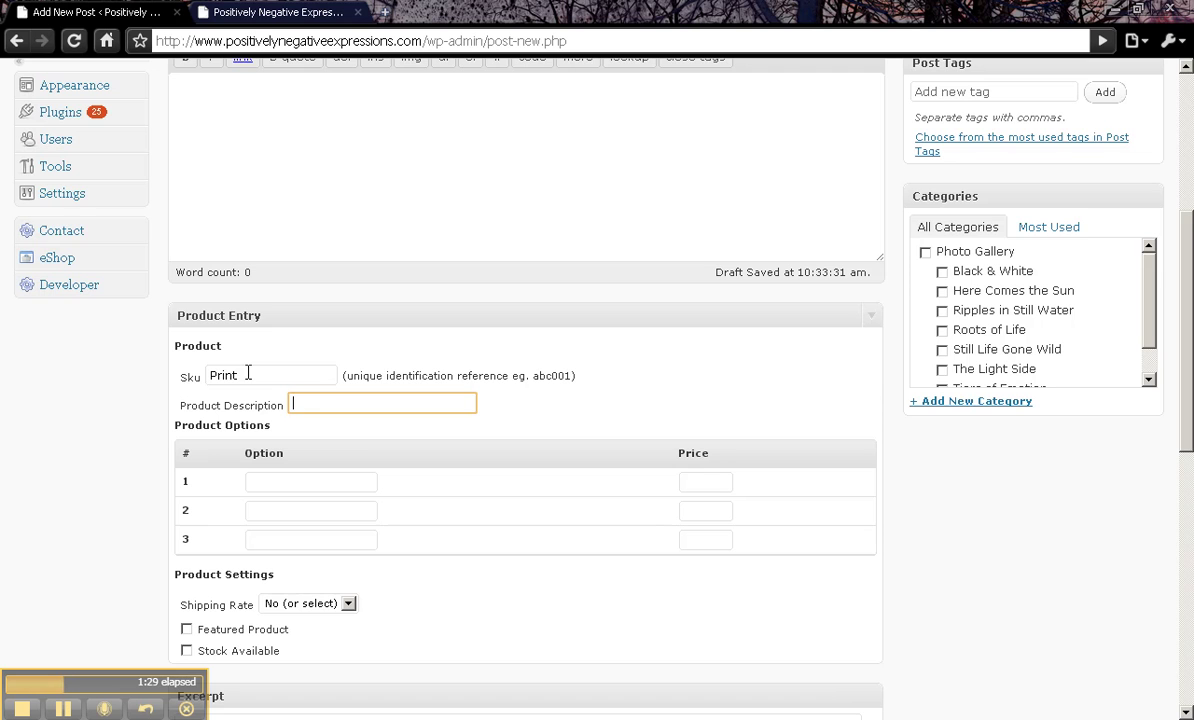
pyautogui.write('Threads')
pyautogui.press('BackSpace')
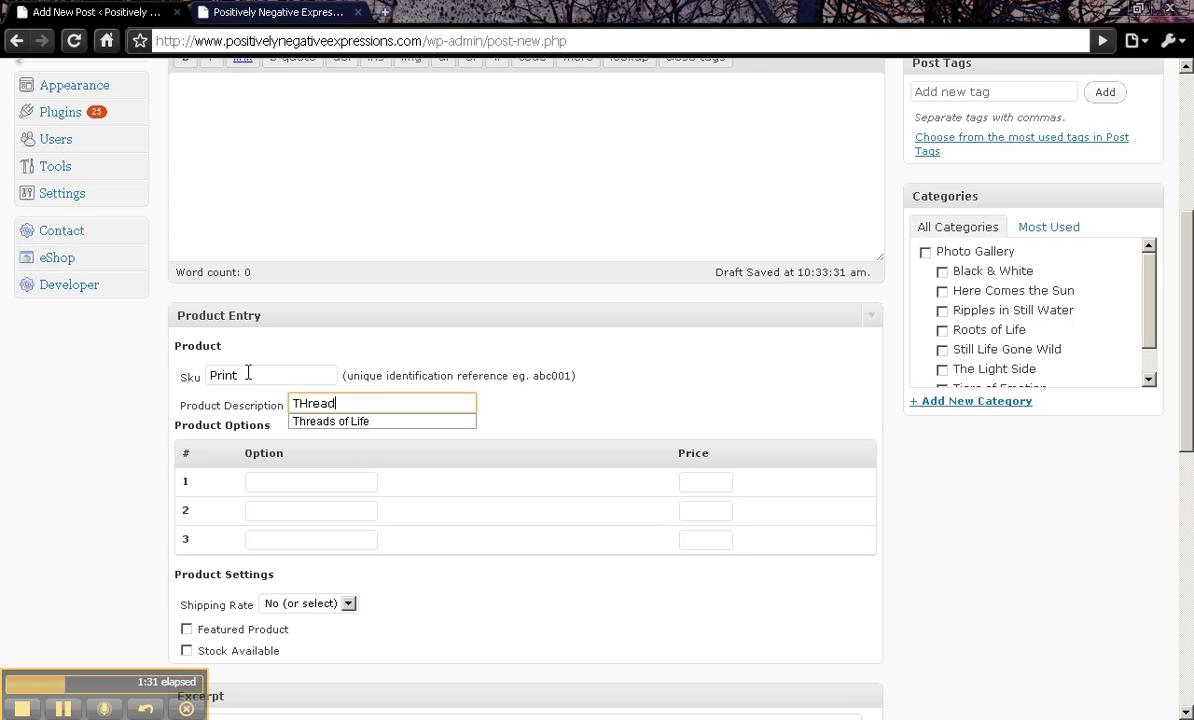
pyautogui.press('BackSpace')
pyautogui.press('BackSpace')
pyautogui.press('BackSpace')
pyautogui.press('BackSpace')
pyautogui.press('BackSpace')
pyautogui.write('hreads of')
pyautogui.write(' Life')
# Add size options 8x10 at 30, 11x14 at 60 and 16x20 at 125
pyautogui.press('Tab')
pyautogui.write('8')
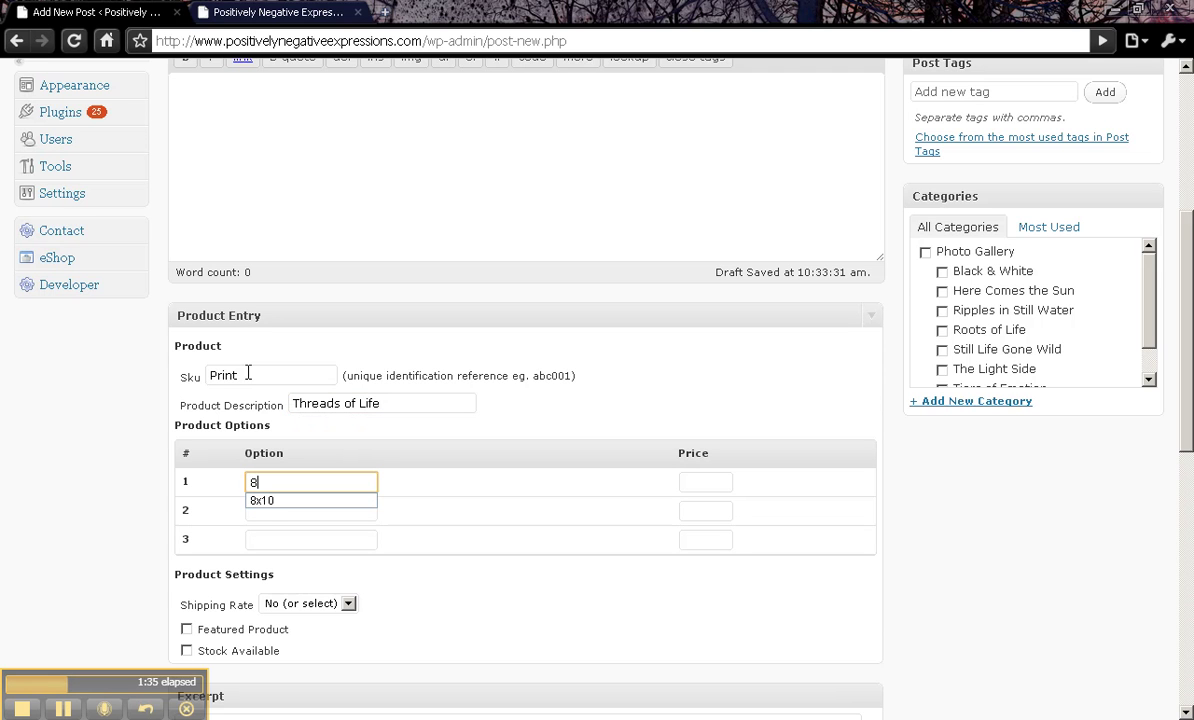
pyautogui.write('x10')
pyautogui.press('Tab')
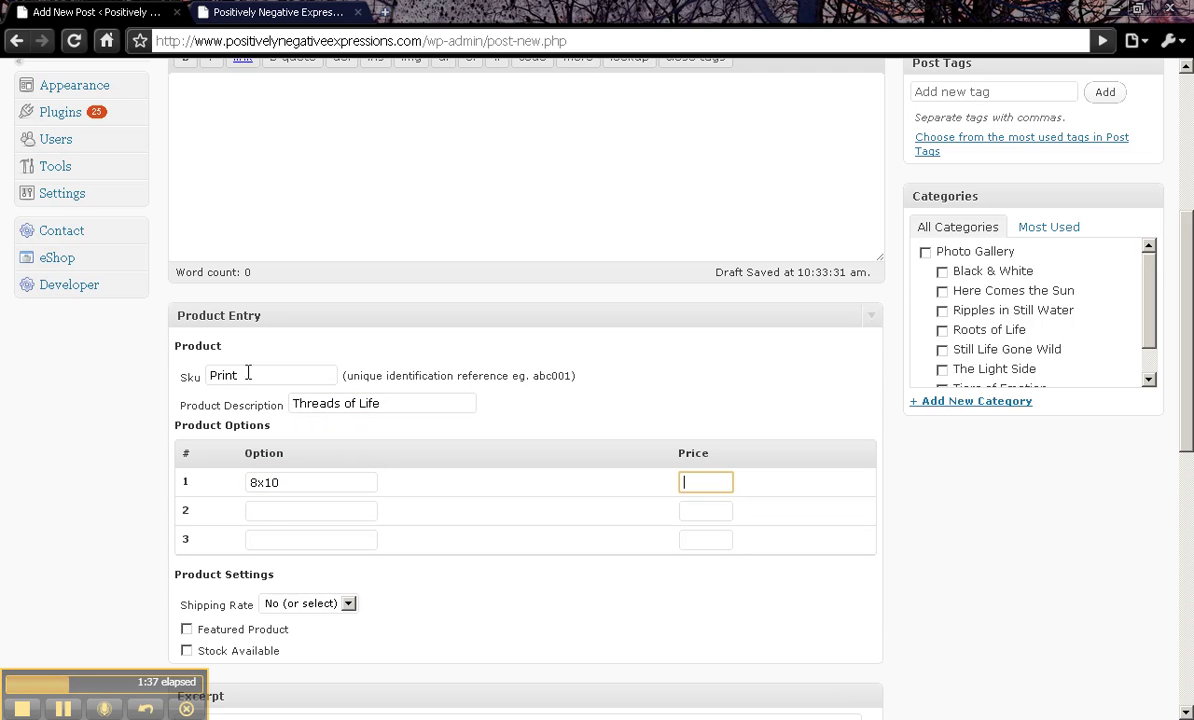
pyautogui.write('30')
pyautogui.press('Tab')
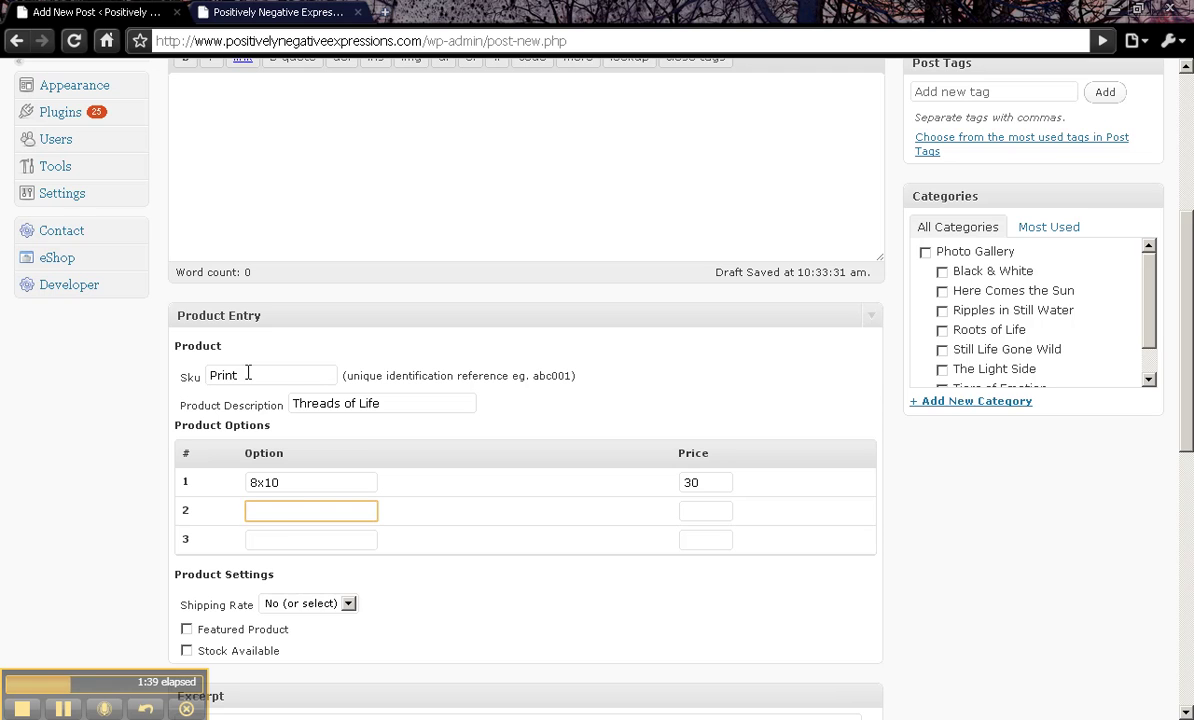
pyautogui.write('11x')
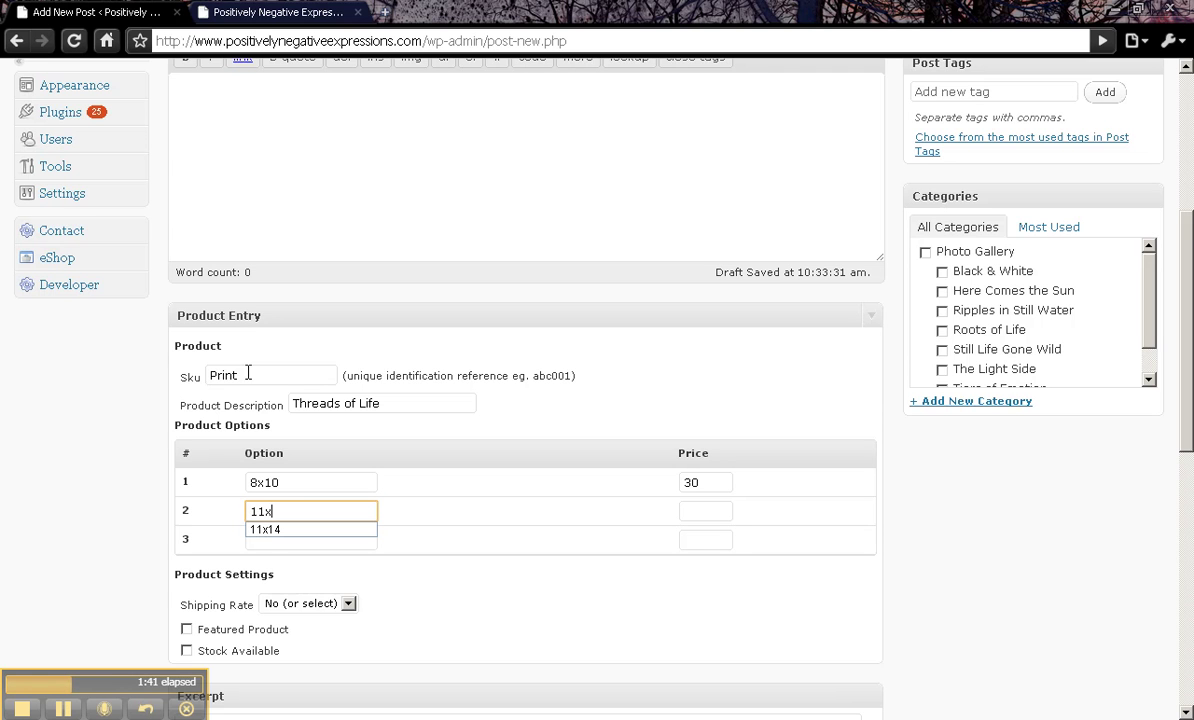
pyautogui.press('Down')
pyautogui.press('Tab')
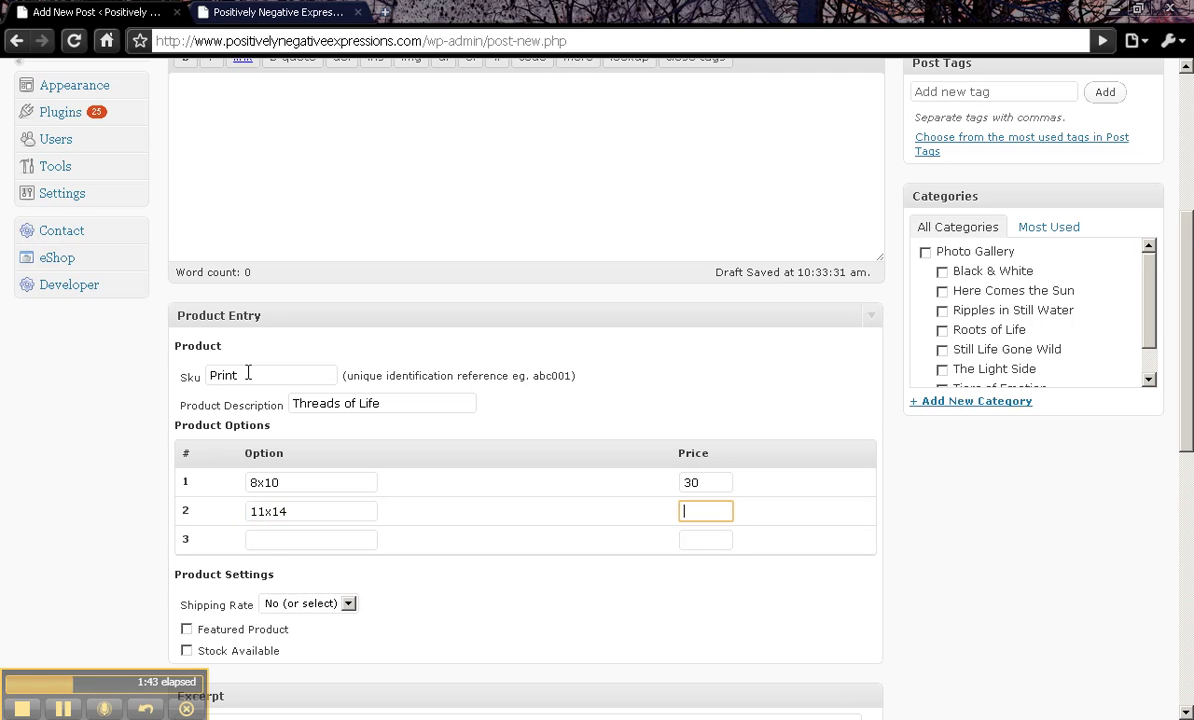
pyautogui.write('60')
pyautogui.press('Tab')
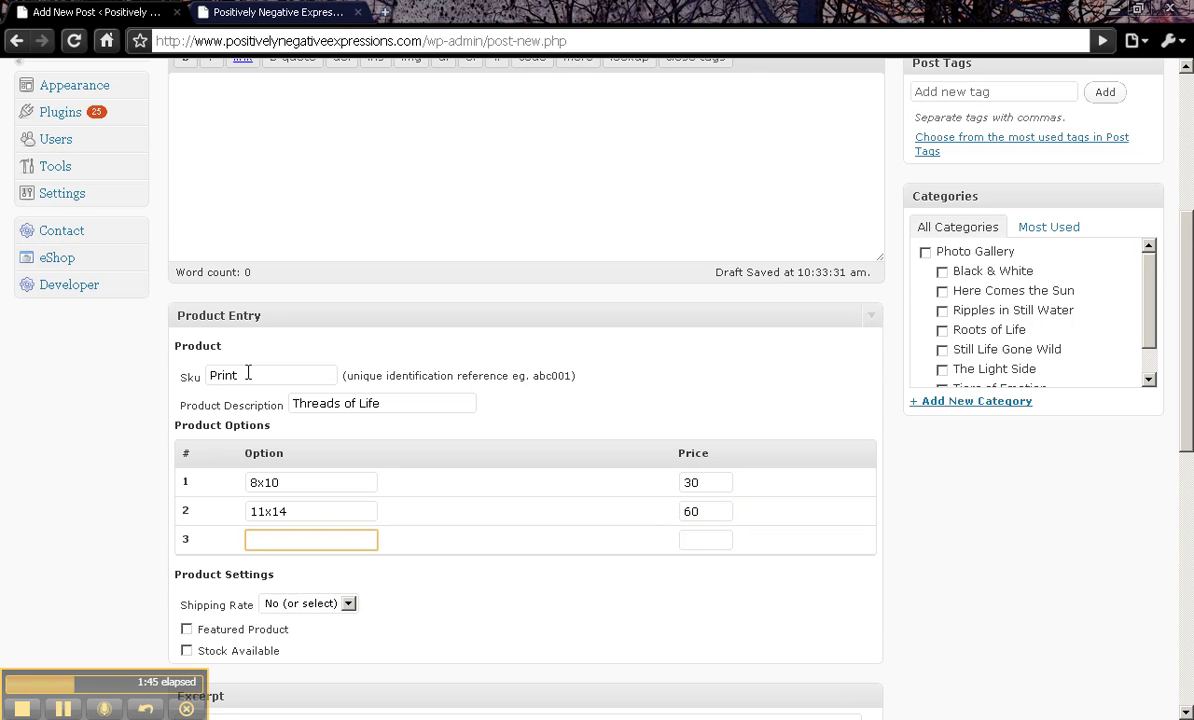
pyautogui.write('16x')
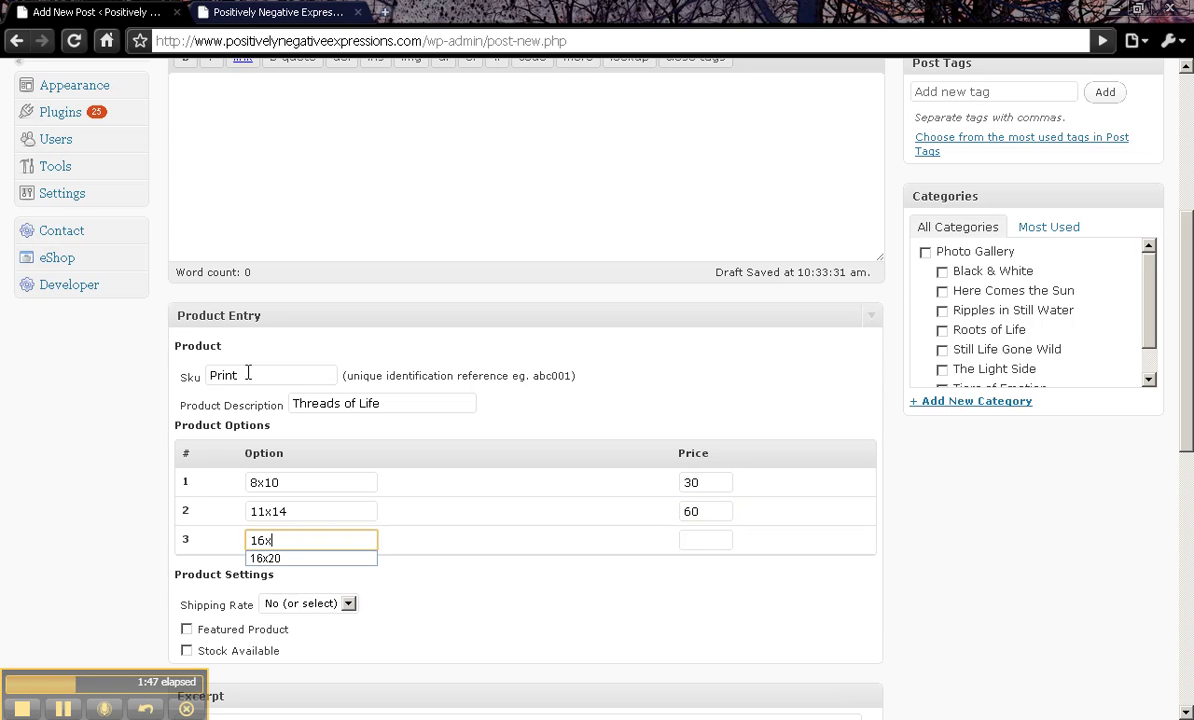
pyautogui.press('Down')
pyautogui.press('Tab')
pyautogui.write('1')
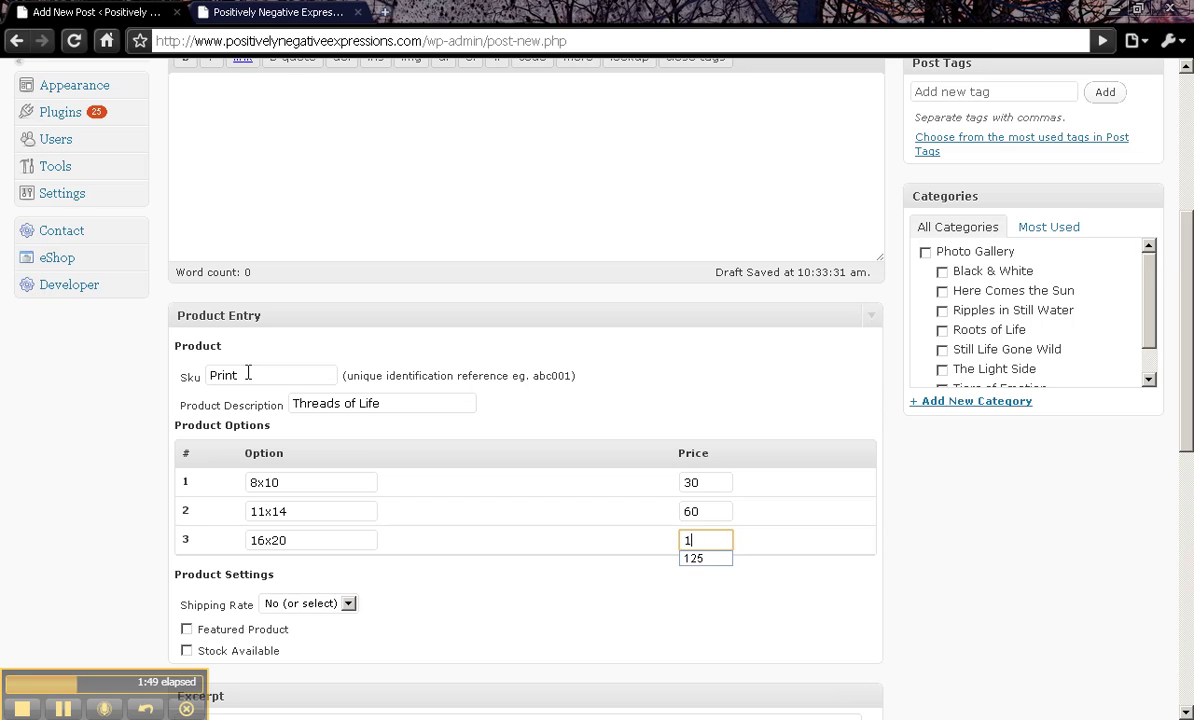
pyautogui.write('25')
# Mark the print as in stock with shipping rate F
pyautogui.scroll(-2, 488, 530)
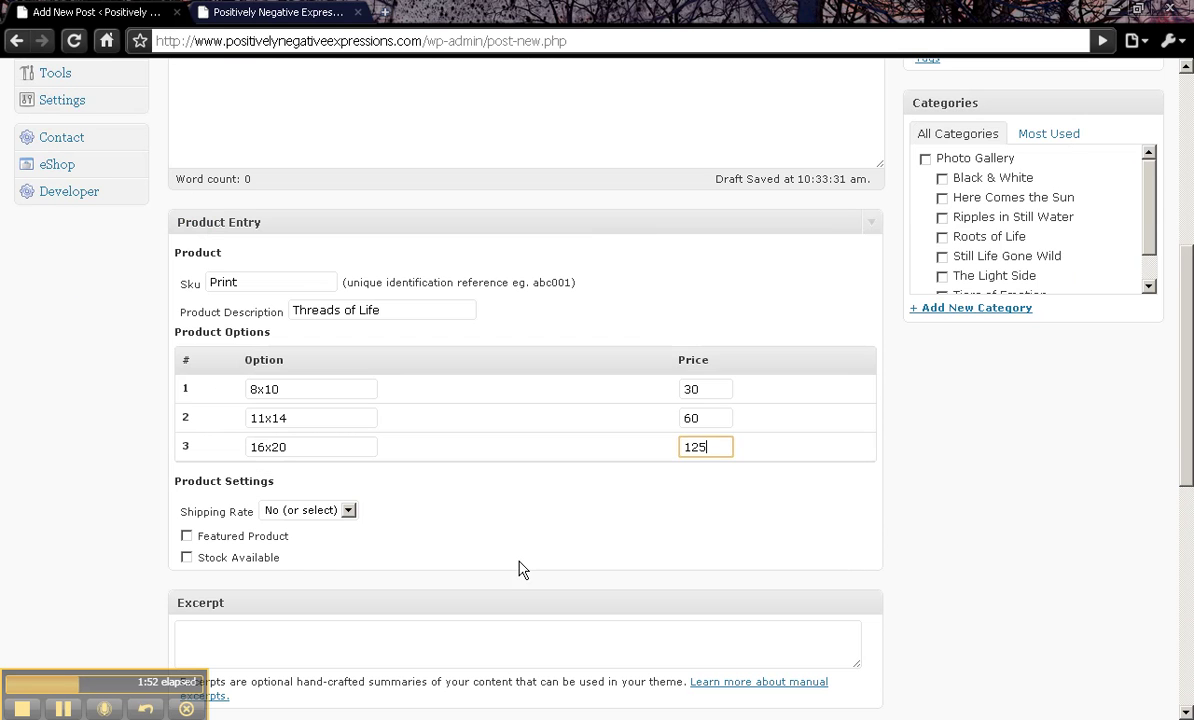
pyautogui.click(186, 557)
pyautogui.click(340, 505)
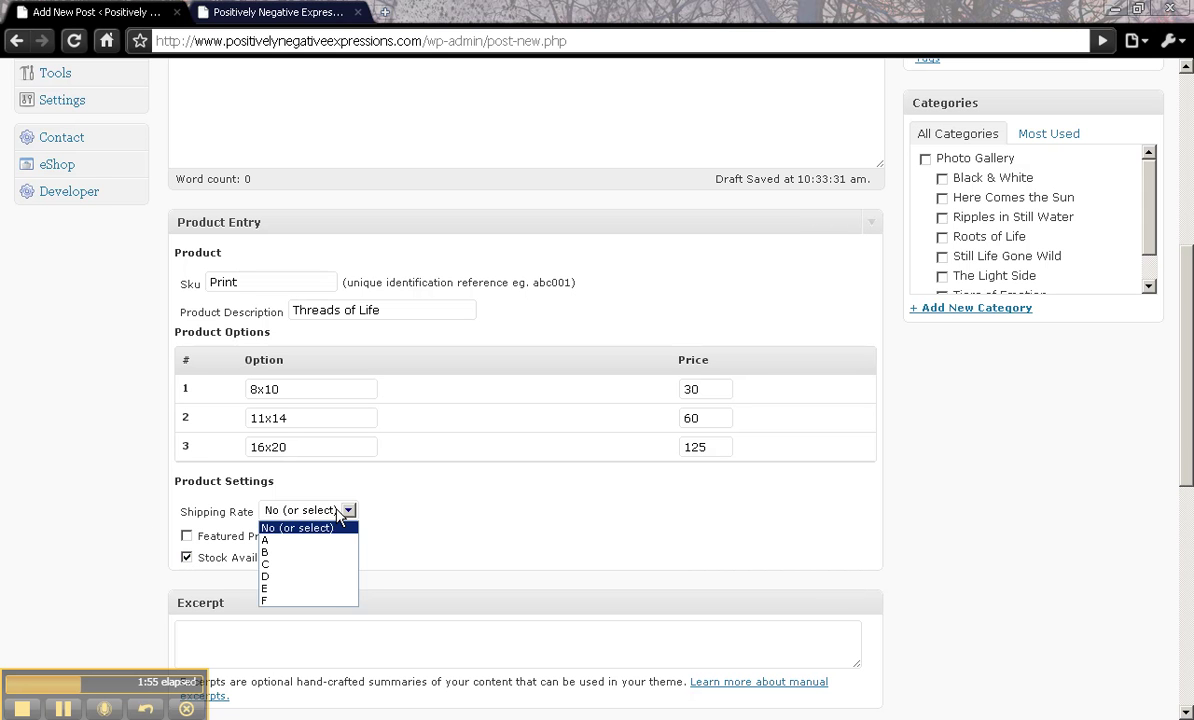
pyautogui.click(315, 598)
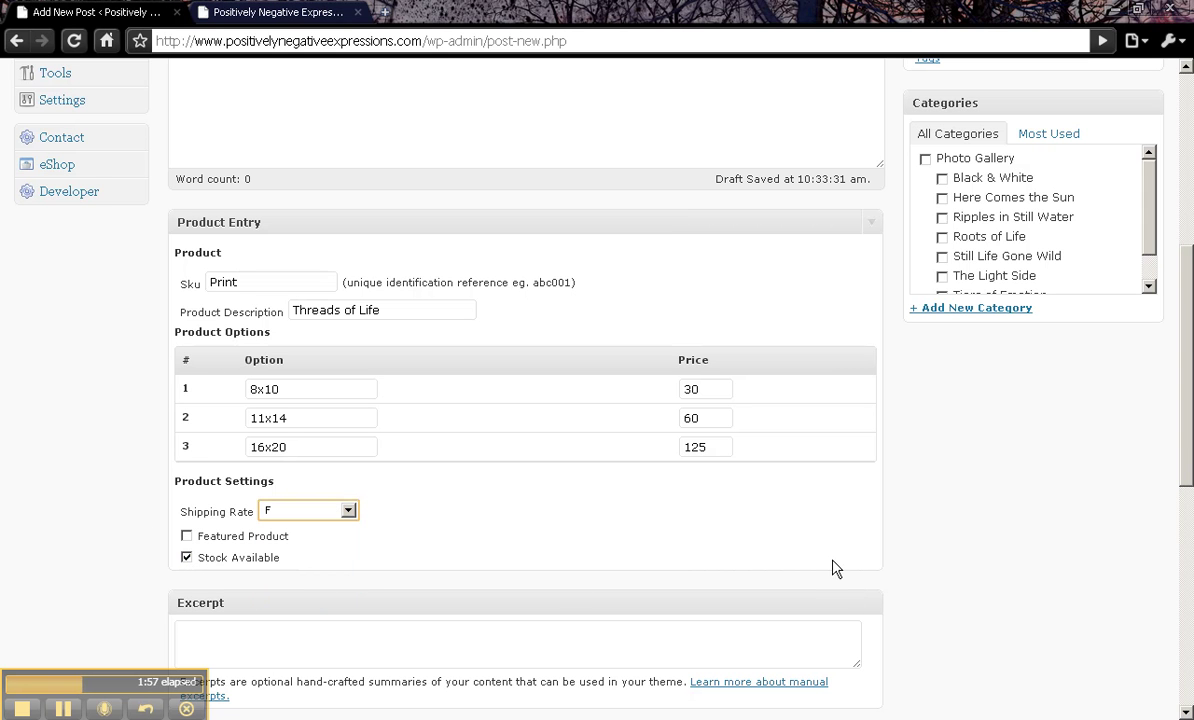
# File the post under the Photo Gallery category
pyautogui.scroll(-5, 920, 562)
pyautogui.scroll(-6, 928, 567)
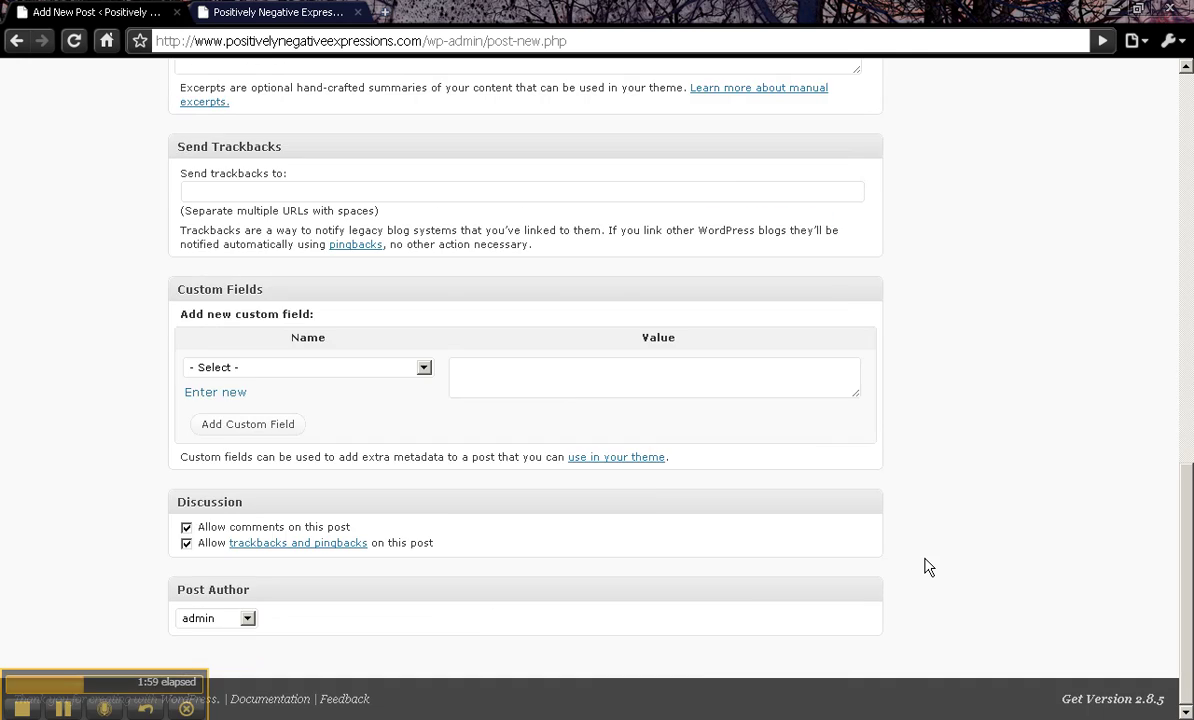
pyautogui.scroll(4, 925, 565)
pyautogui.scroll(2, 925, 565)
pyautogui.scroll(5, 930, 580)
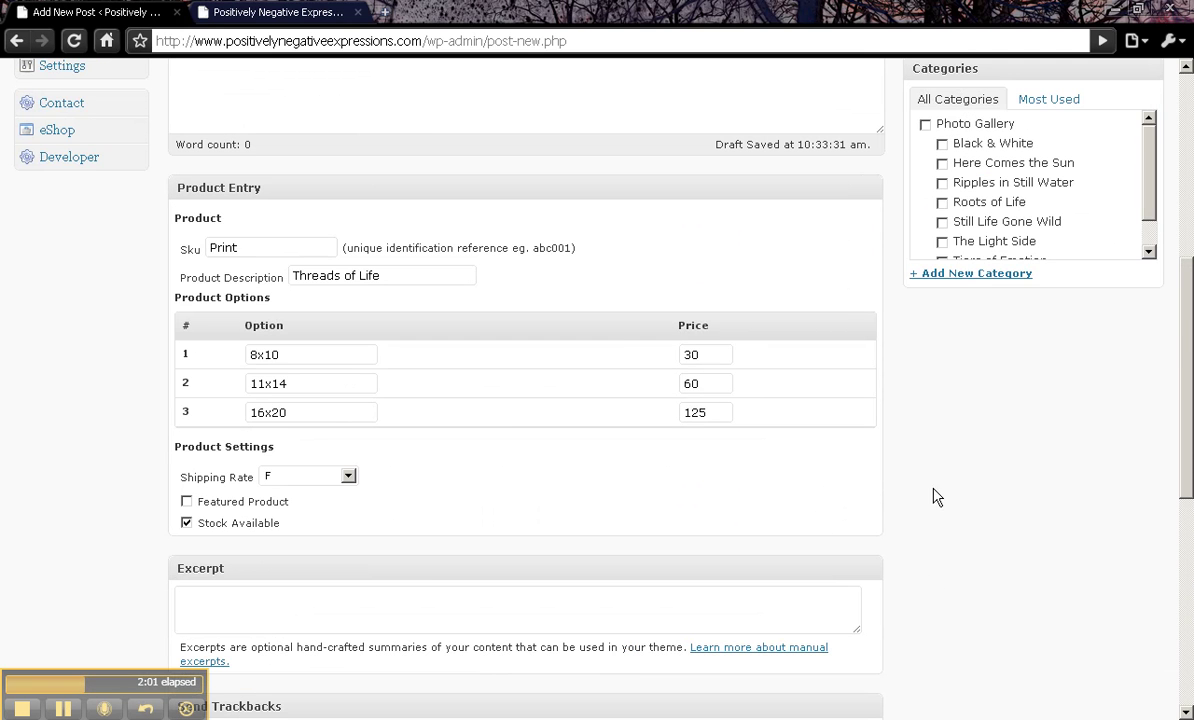
pyautogui.scroll(3, 935, 510)
pyautogui.scroll(2, 905, 428)
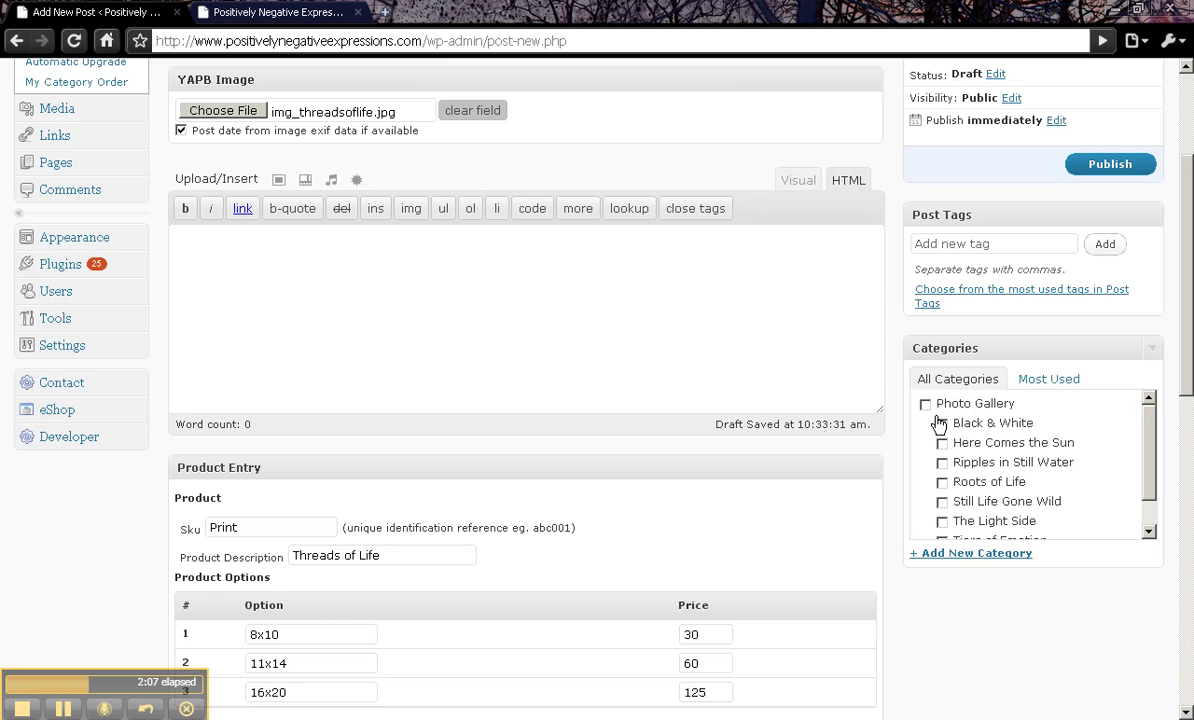
pyautogui.click(926, 404)
# Publish the Threads of Life post, without adding a tag, and return to the live site
pyautogui.scroll(2, 895, 440)
pyautogui.scroll(3, 895, 440)
pyautogui.click(928, 464)
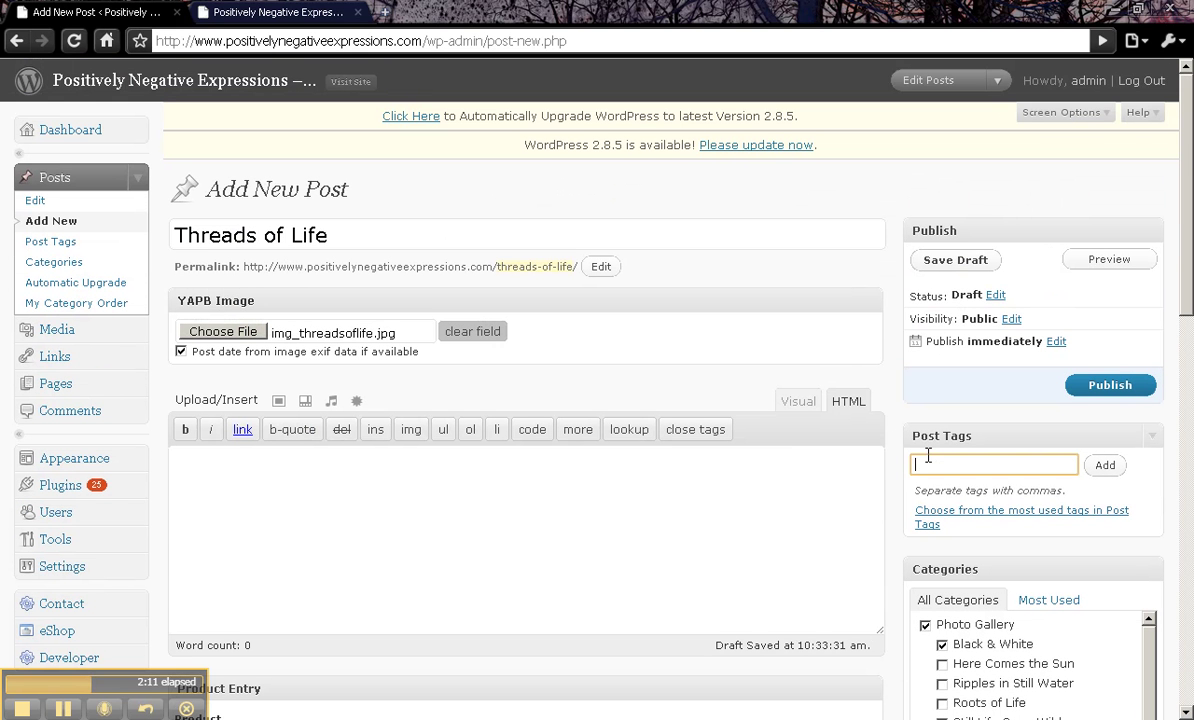
pyautogui.click(895, 422)
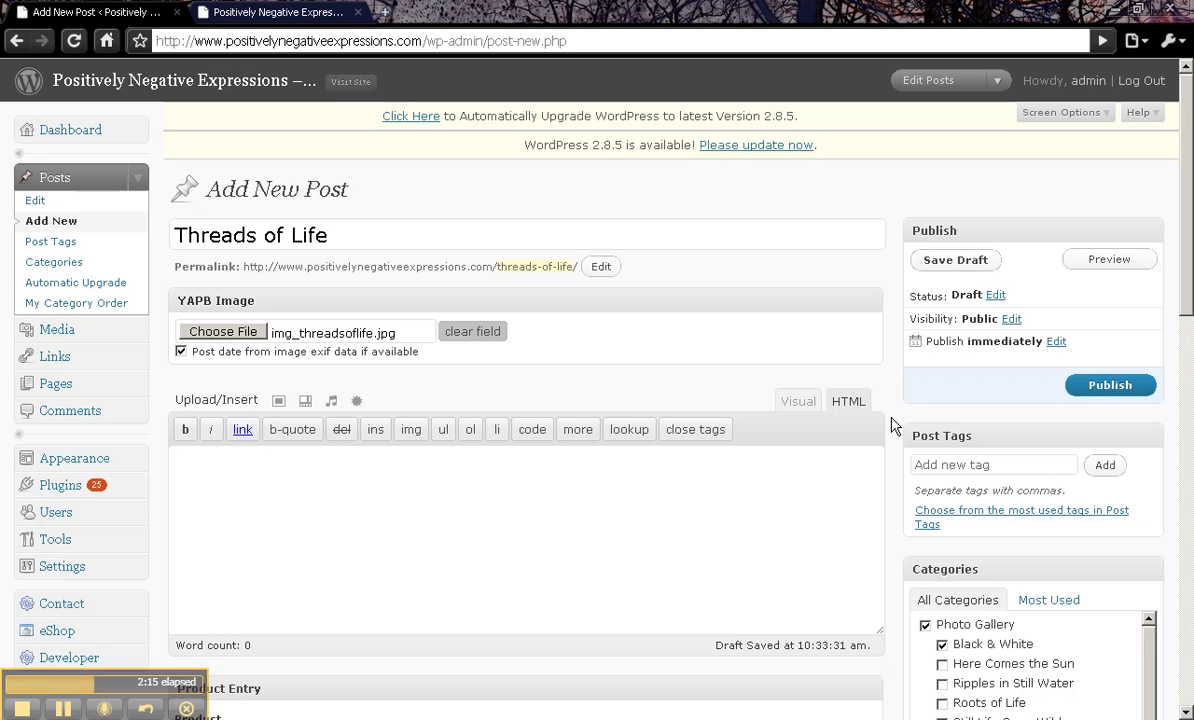
pyautogui.click(1100, 386)
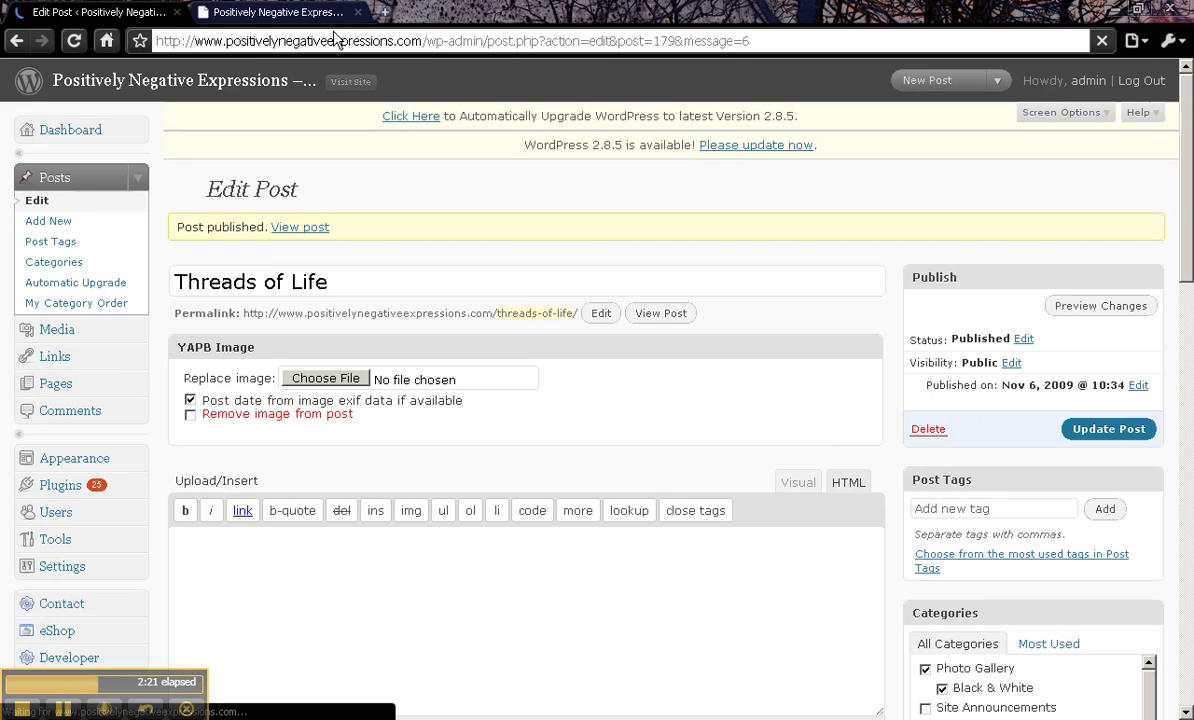
pyautogui.click(272, 13)
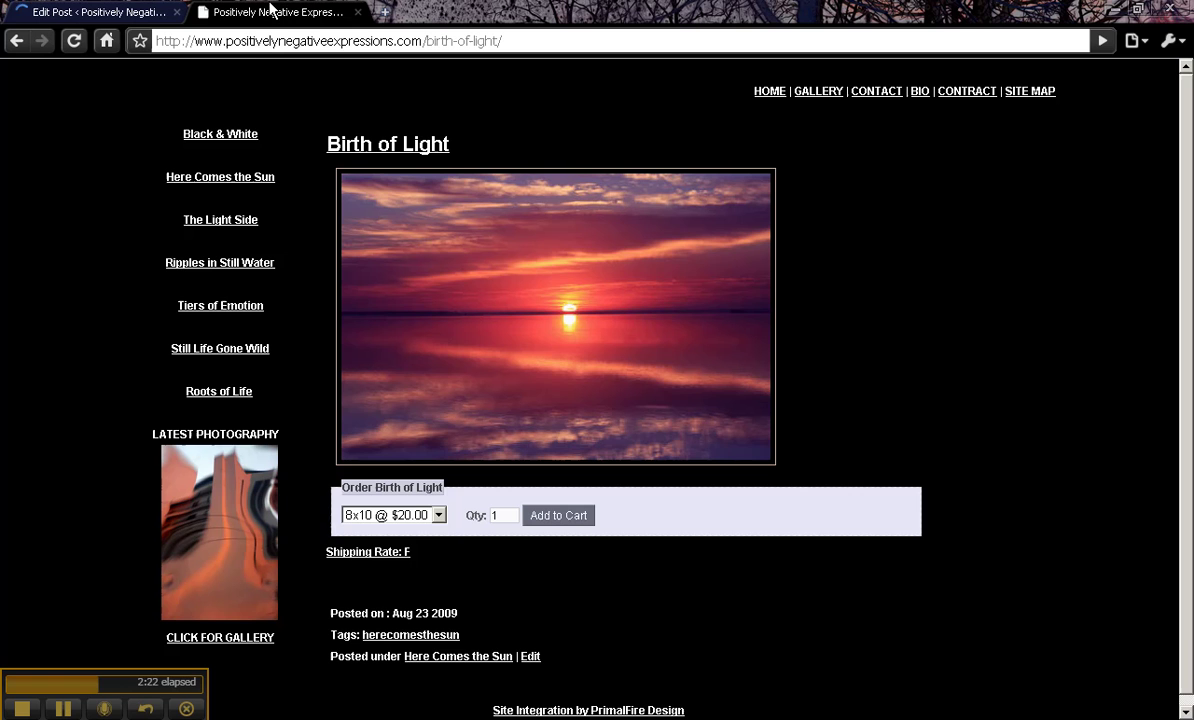
# Visit the Black & White category, then scroll the gallery mosaic to find Threads of Life
pyautogui.click(245, 135)
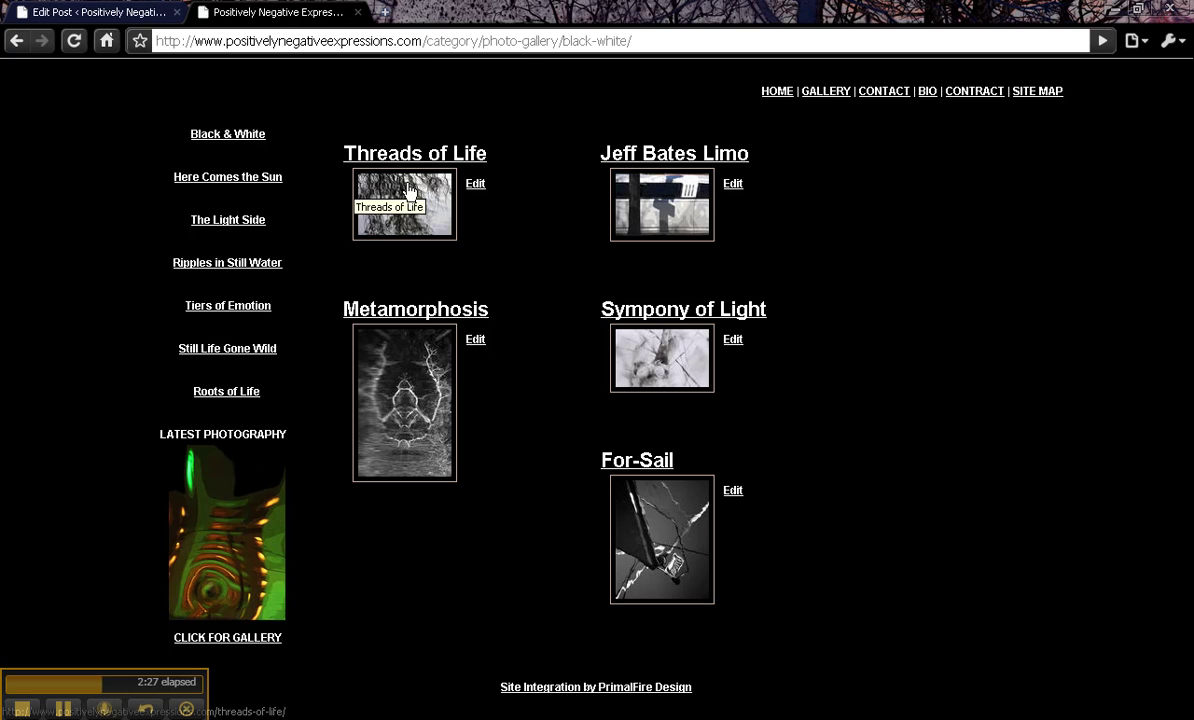
pyautogui.click(826, 92)
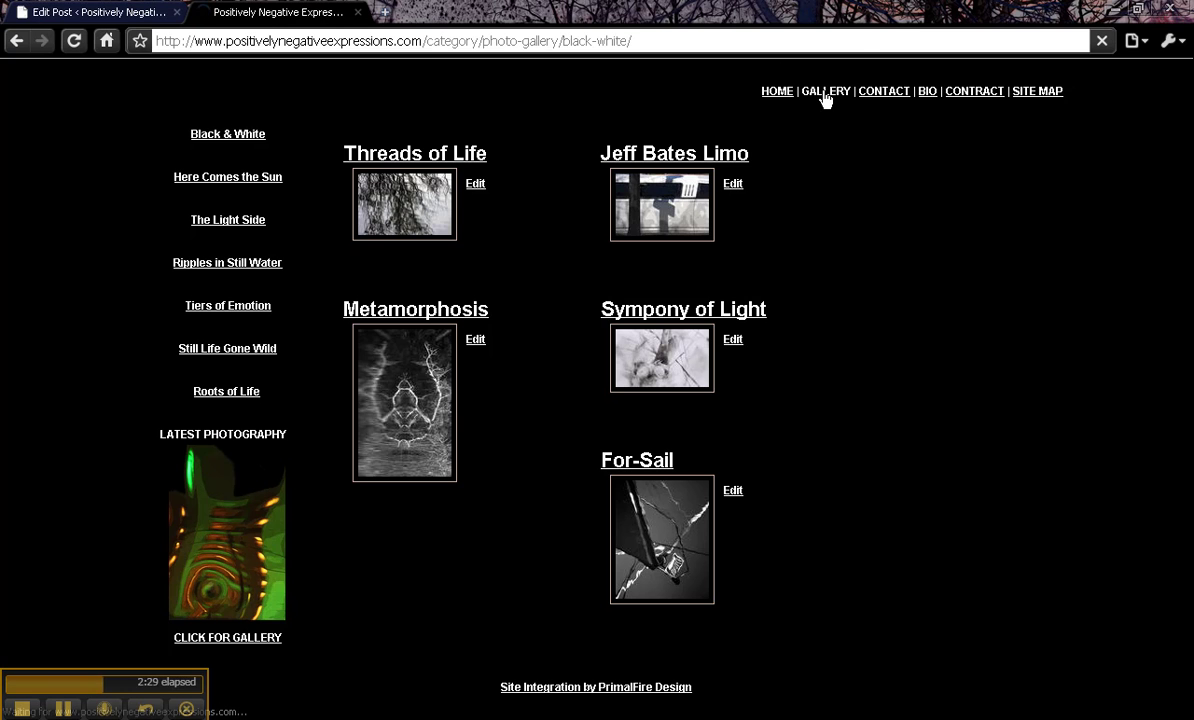
pyautogui.scroll(-1, 900, 240)
pyautogui.scroll(-5, 960, 380)
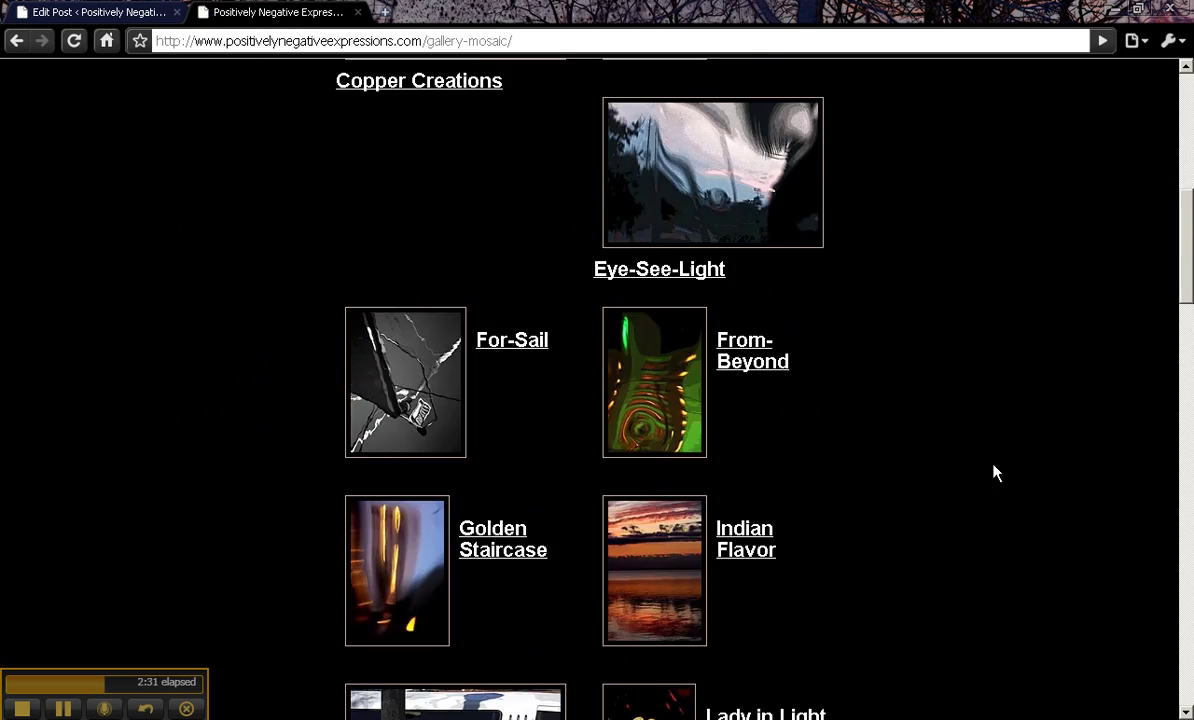
pyautogui.scroll(-7, 954, 546)
pyautogui.scroll(-5, 951, 546)
pyautogui.scroll(-5, 951, 546)
pyautogui.scroll(-1, 920, 531)
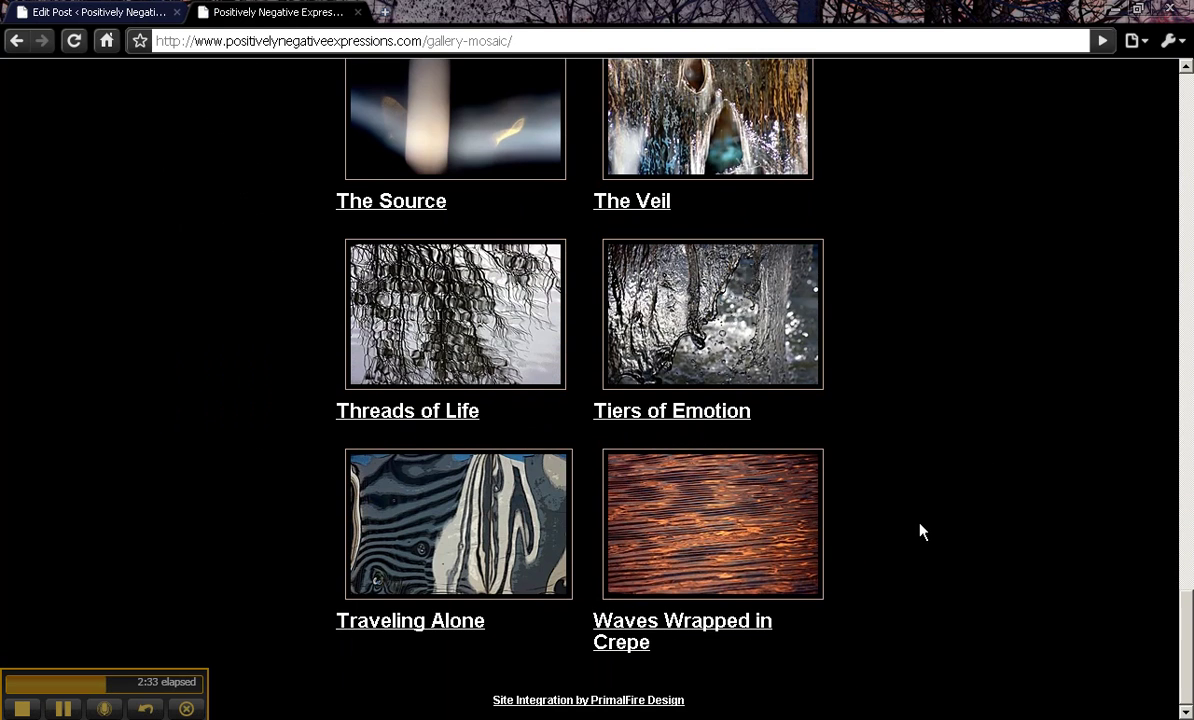
# Confirm Threads of Life's size prices ($30, $60, $125), then go to the home page
pyautogui.click(408, 298)
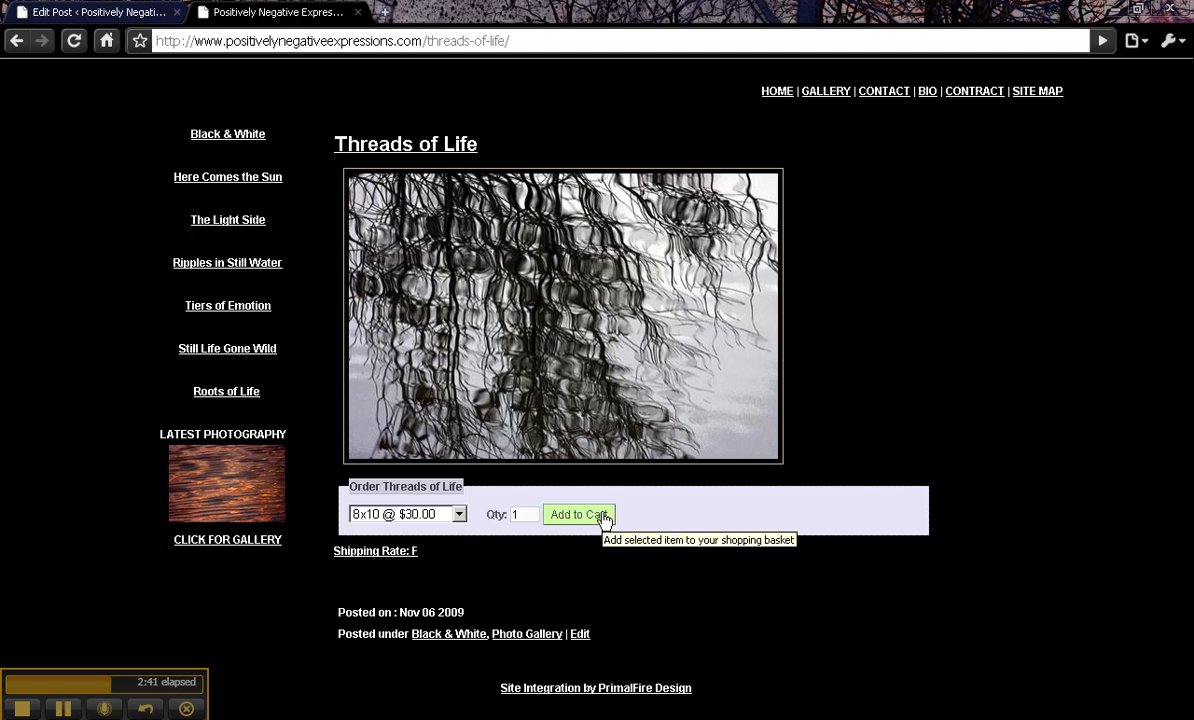
pyautogui.click(432, 514)
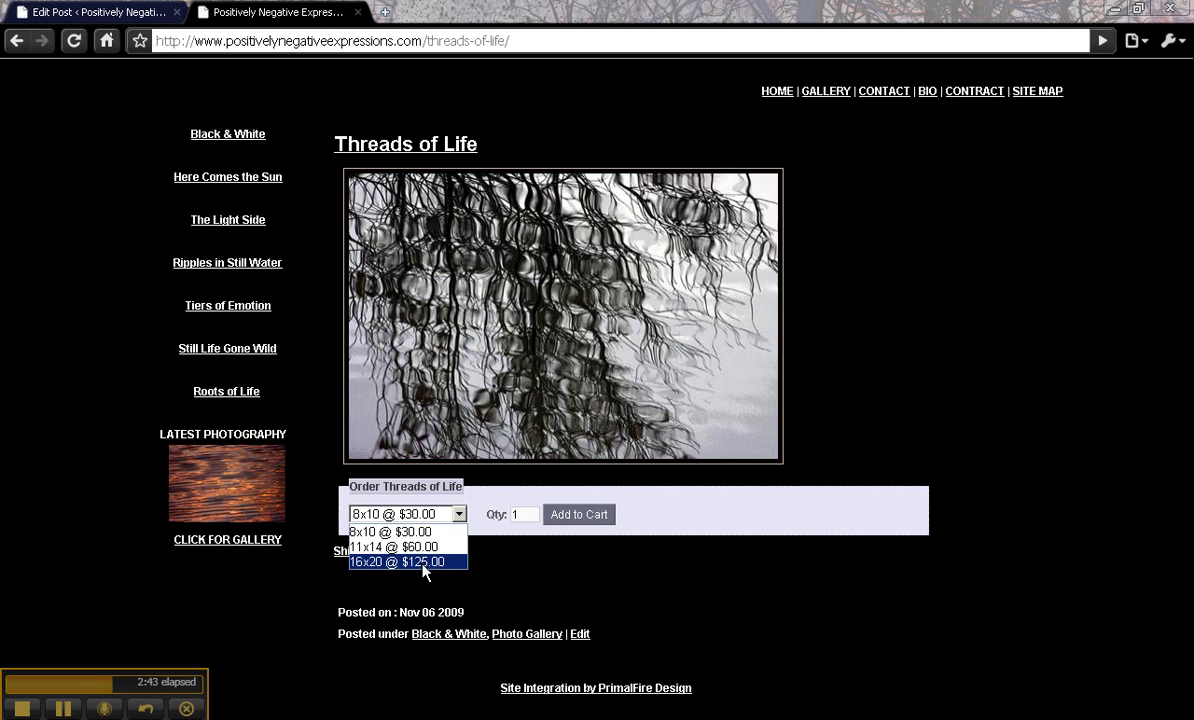
pyautogui.click(620, 566)
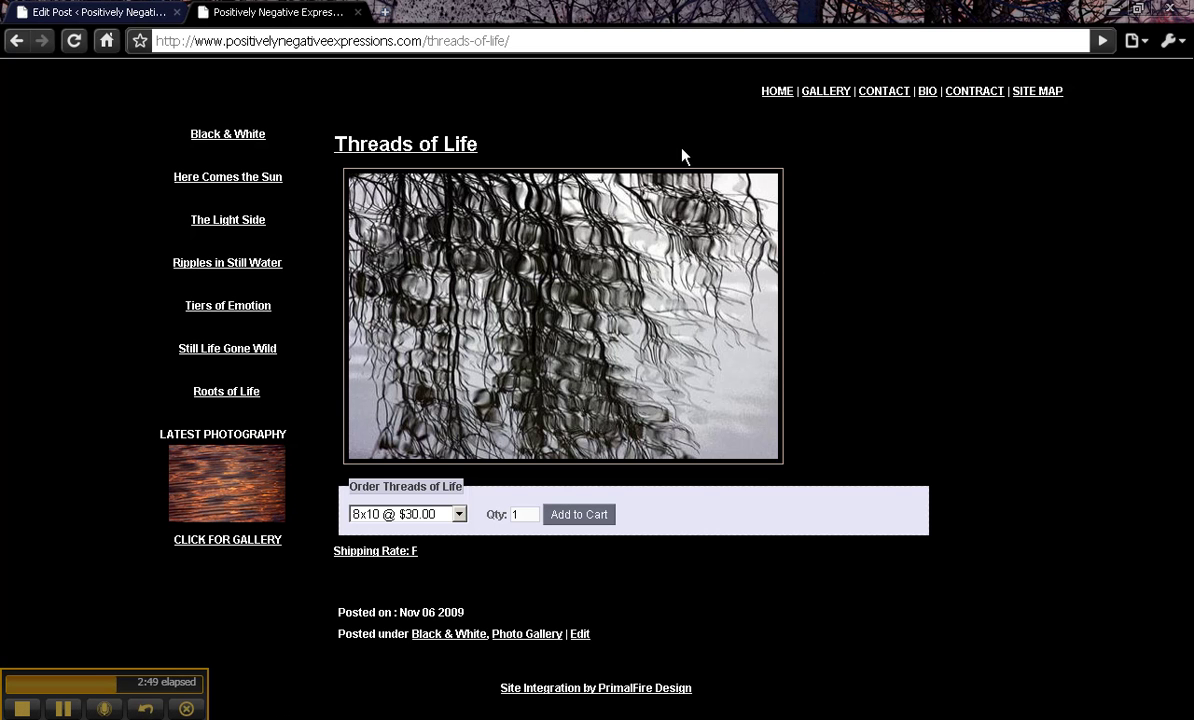
pyautogui.click(787, 92)
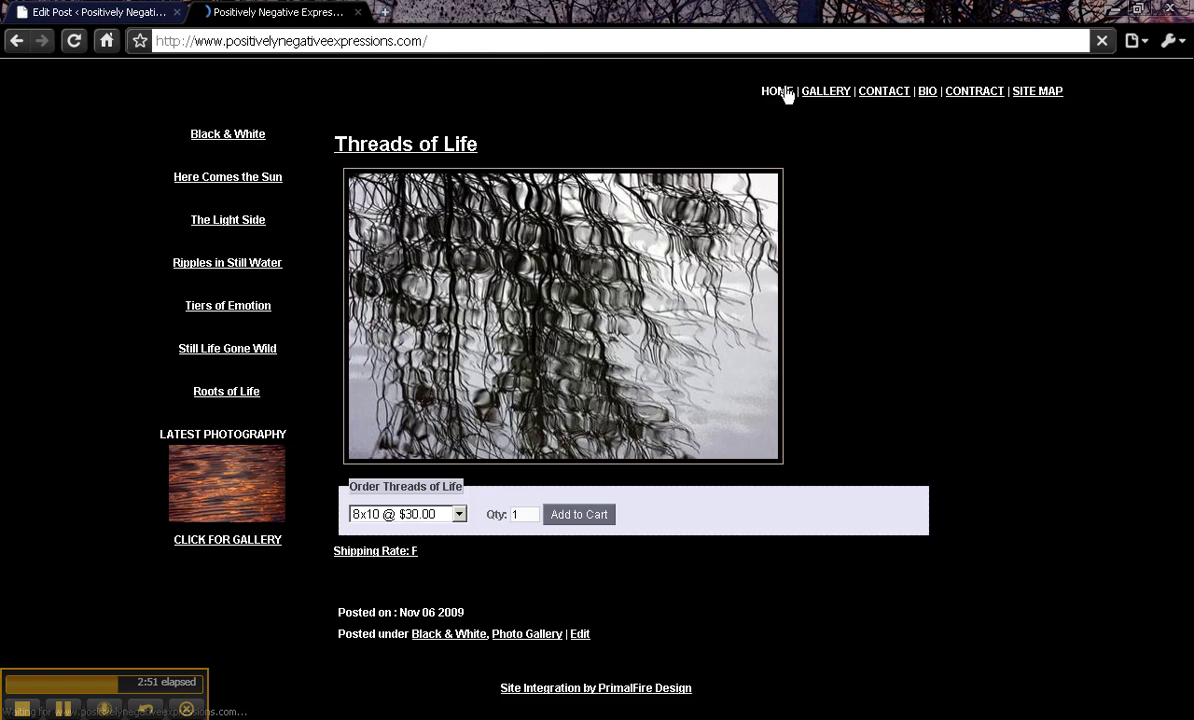